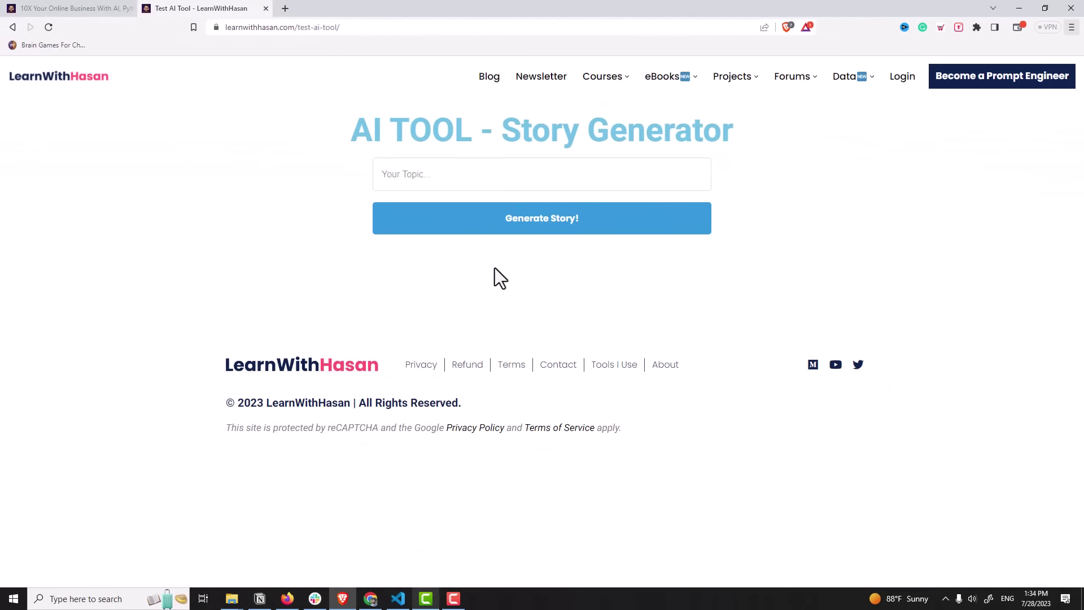
- Generate a story for the topic 'friendship', then briefly select the generated story text
click(524, 185)
text(friendship)
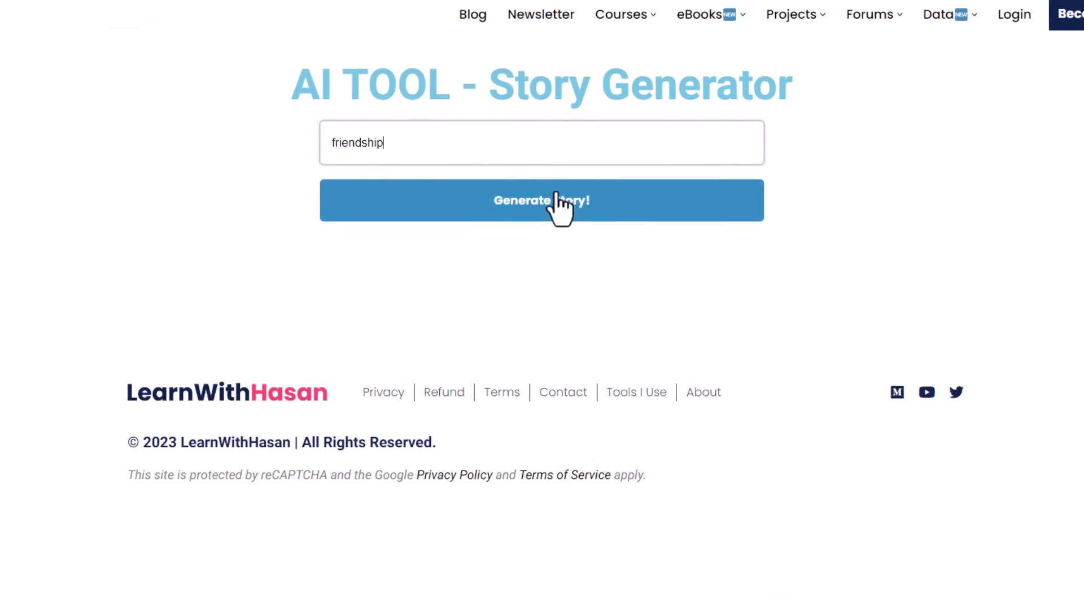
click(556, 195)
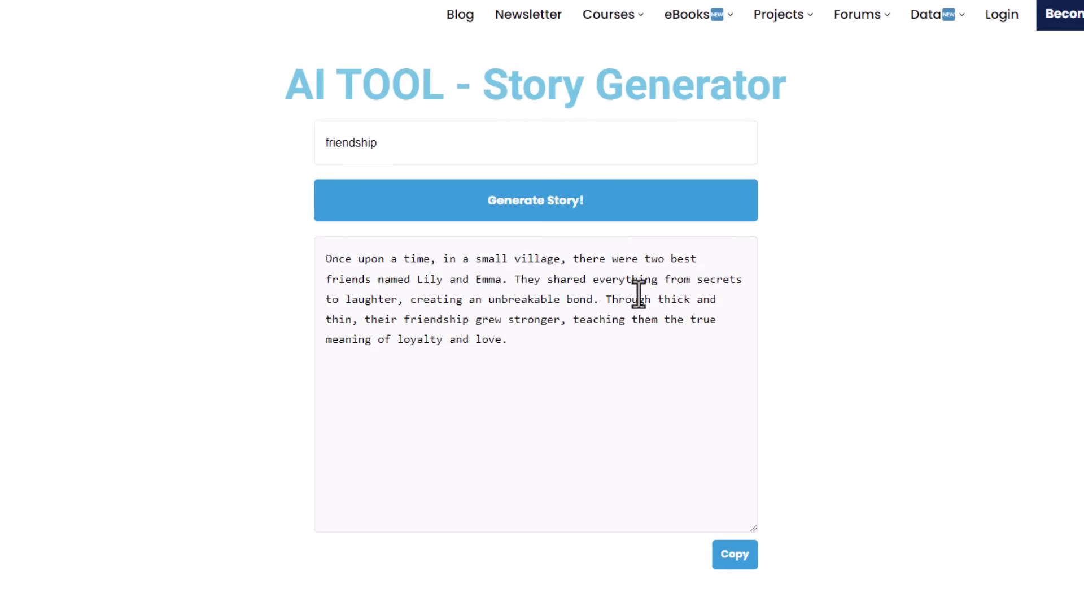
drag(512, 340, 331, 268)
click(330, 269)
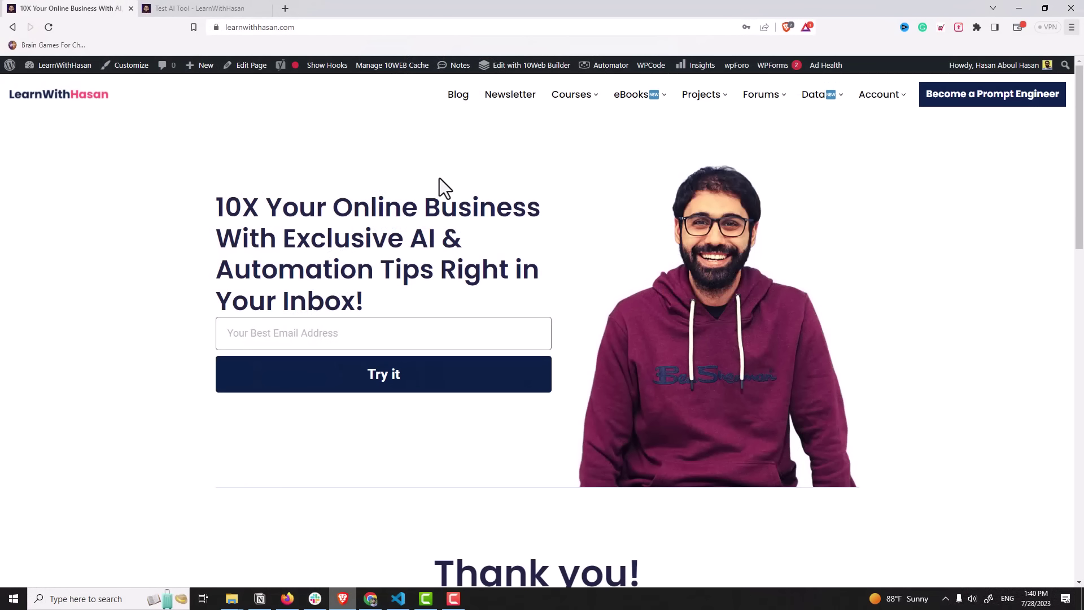
- From the admin dashboard, go to Plugins > Add New and search for the WPCode plugin
mouse_move(54, 65)
click(89, 93)
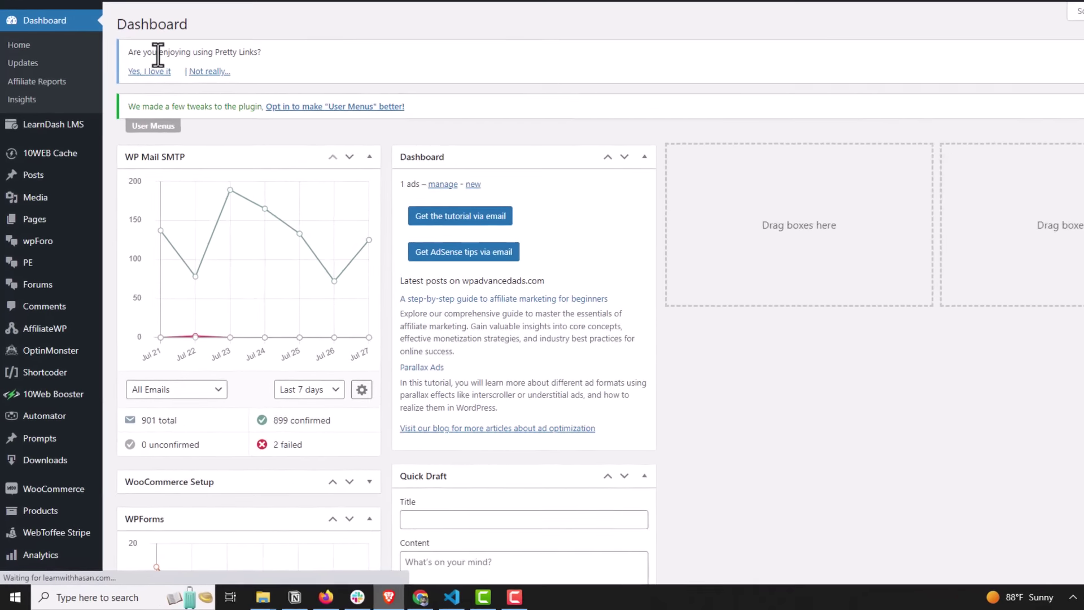
scroll(238, 204, down, 5)
mouse_move(59, 488)
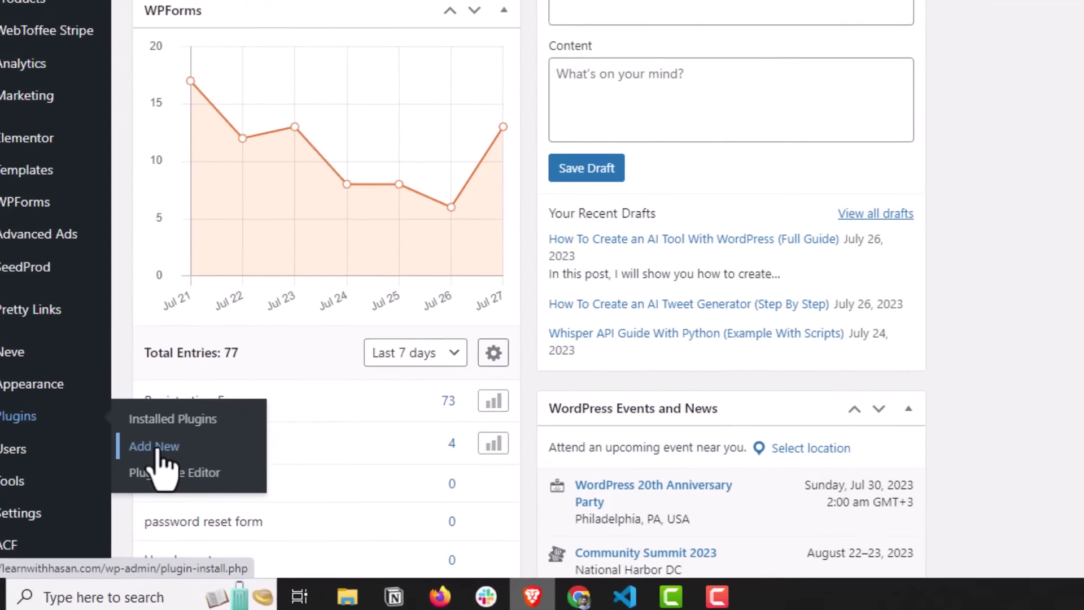
click(195, 439)
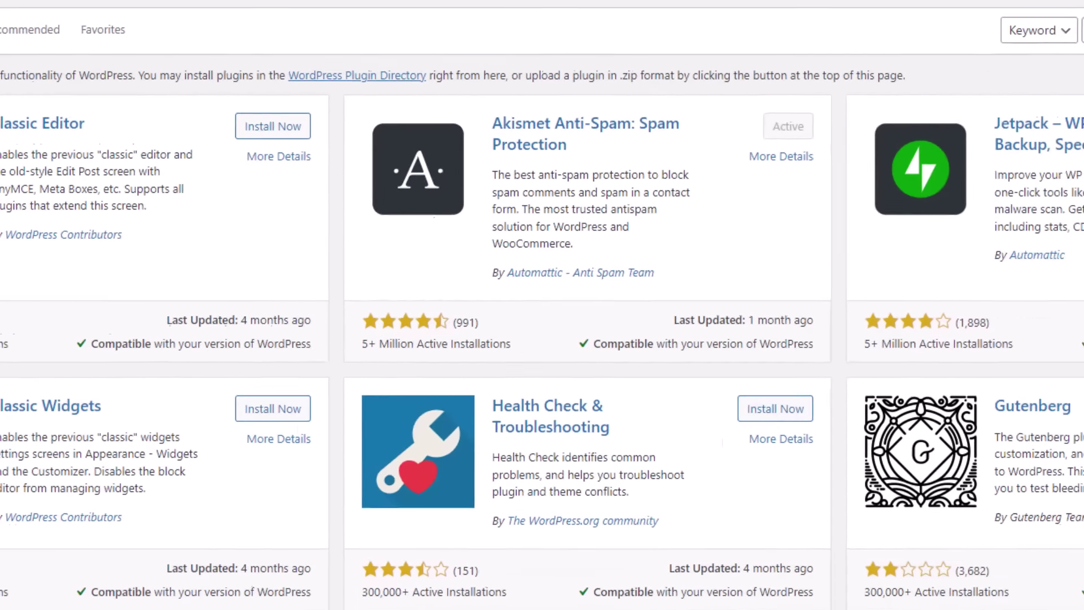
click(1082, 31)
text(wpcode)
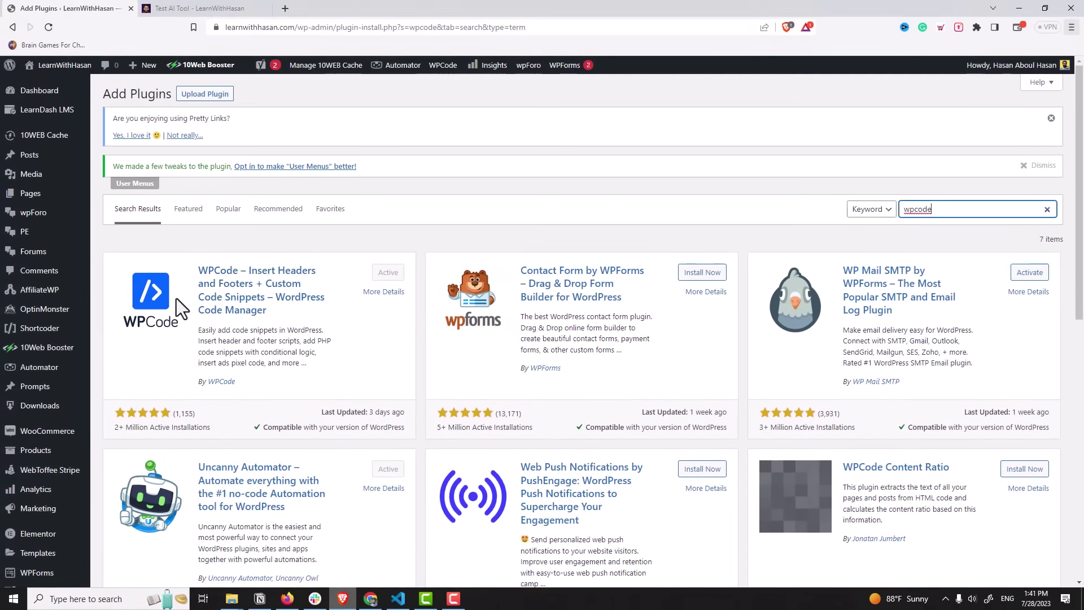
- Bring up the link options for Code Snippets > + Add Snippet
scroll(84, 248, down, 5)
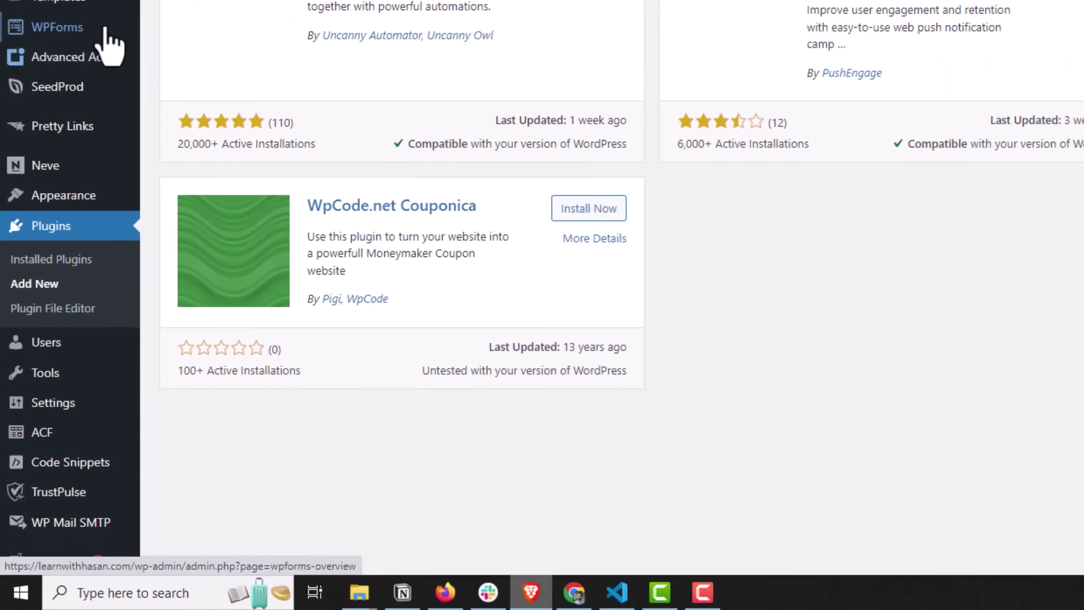
mouse_move(66, 470)
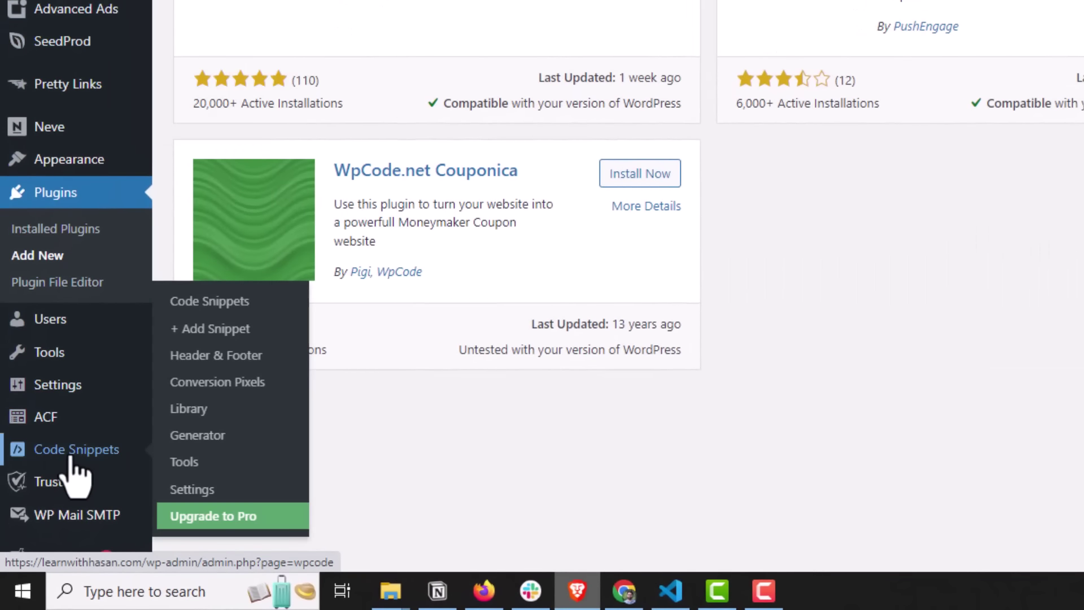
right_click(251, 332)
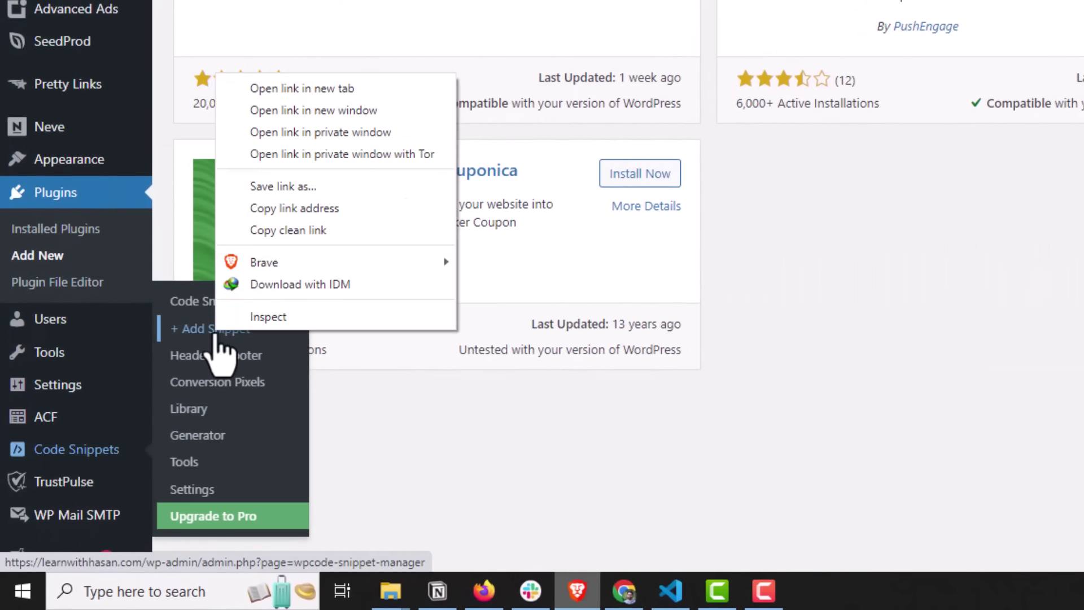
- Start a blank custom code snippet in a new tab, titled 'AI Story Generator Tool'
click(346, 89)
key(ctrl+Tab)
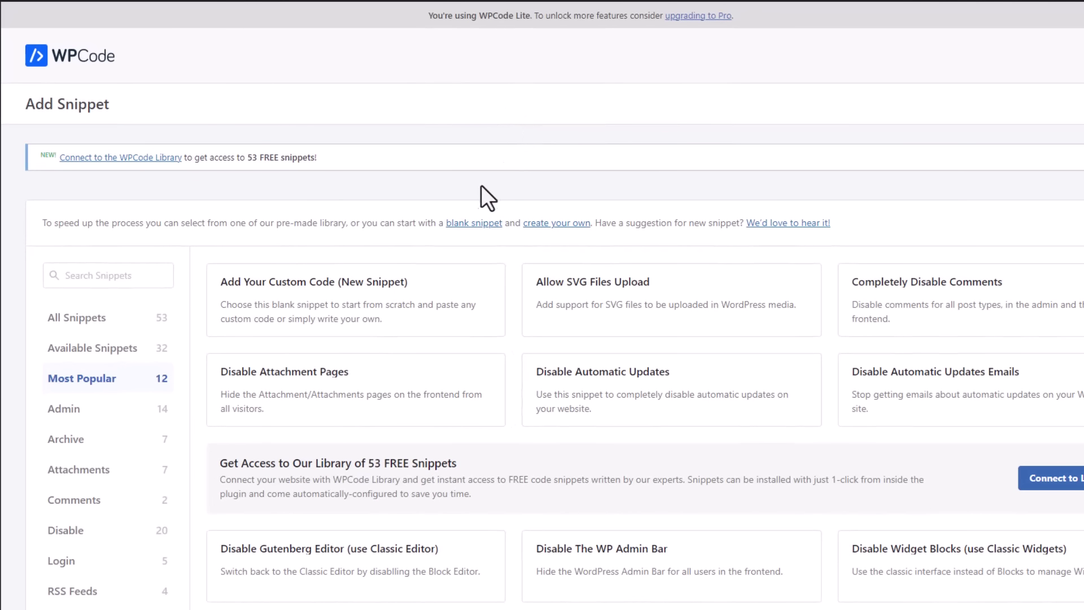
mouse_move(327, 286)
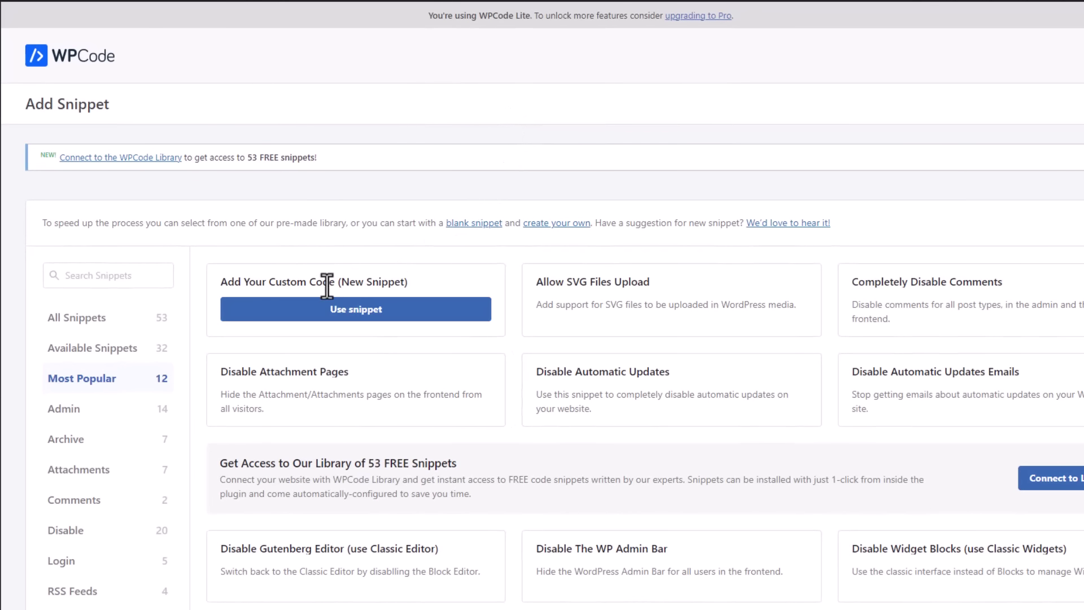
click(348, 309)
click(222, 215)
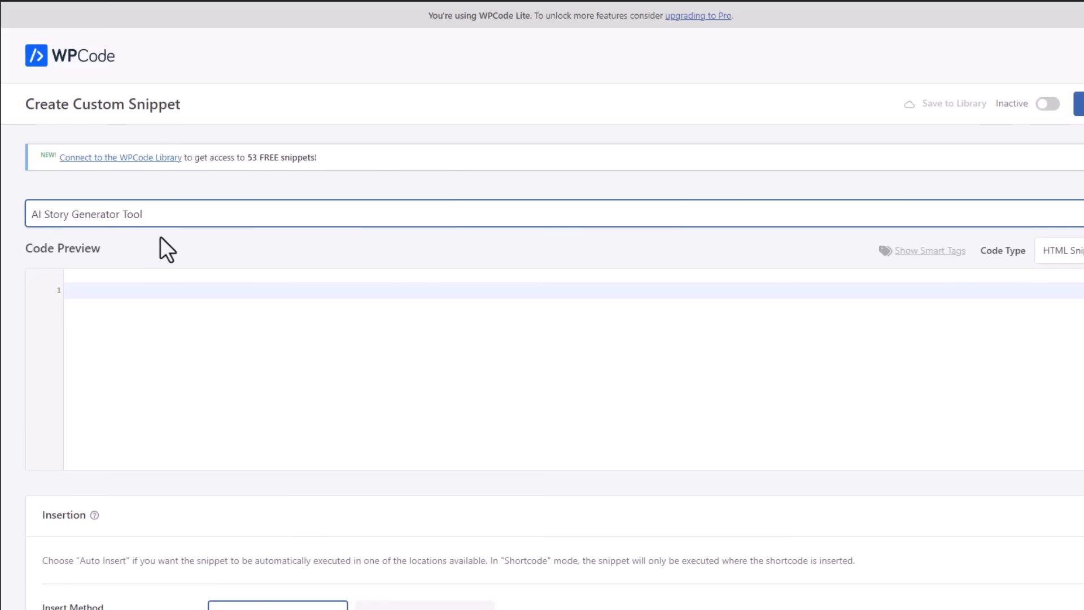
- Set the code type to PHP Snippet, paste the story generator code, and save it active
click(1016, 242)
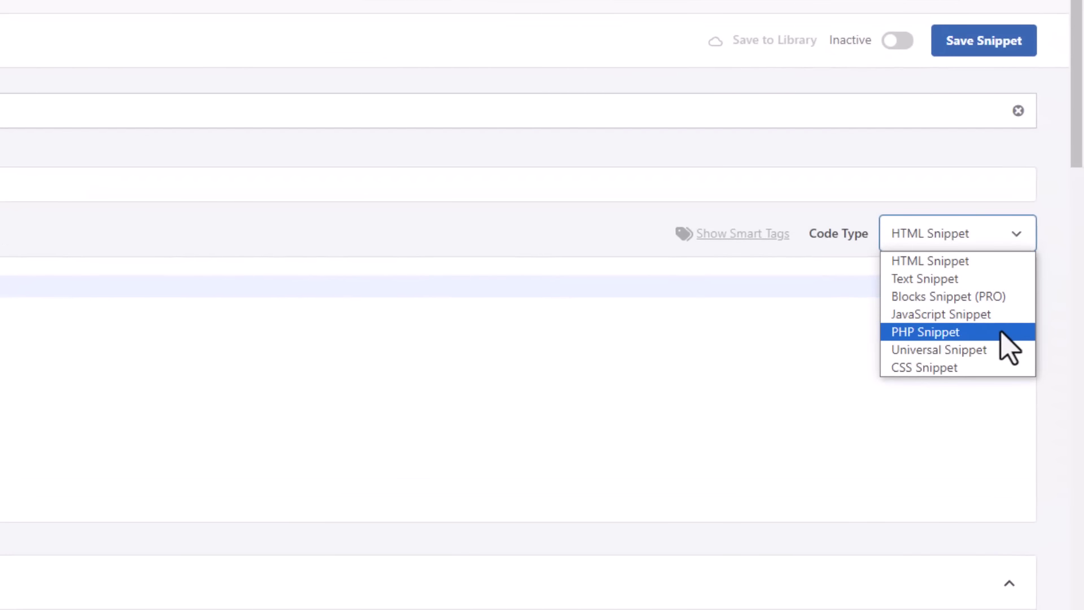
click(1001, 333)
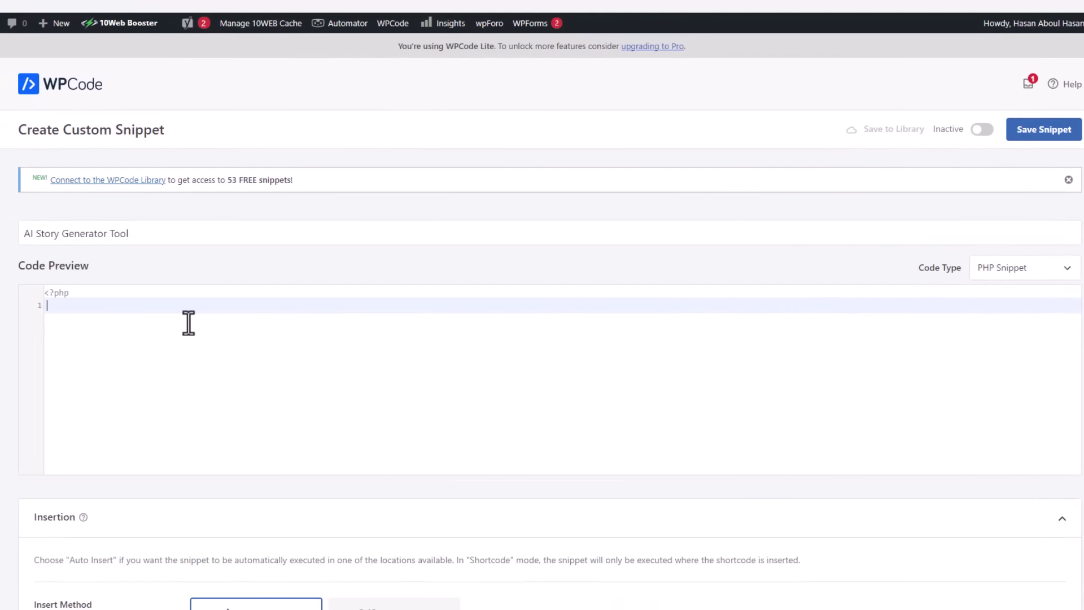
key(ctrl+v)
scroll(192, 339, up, 10)
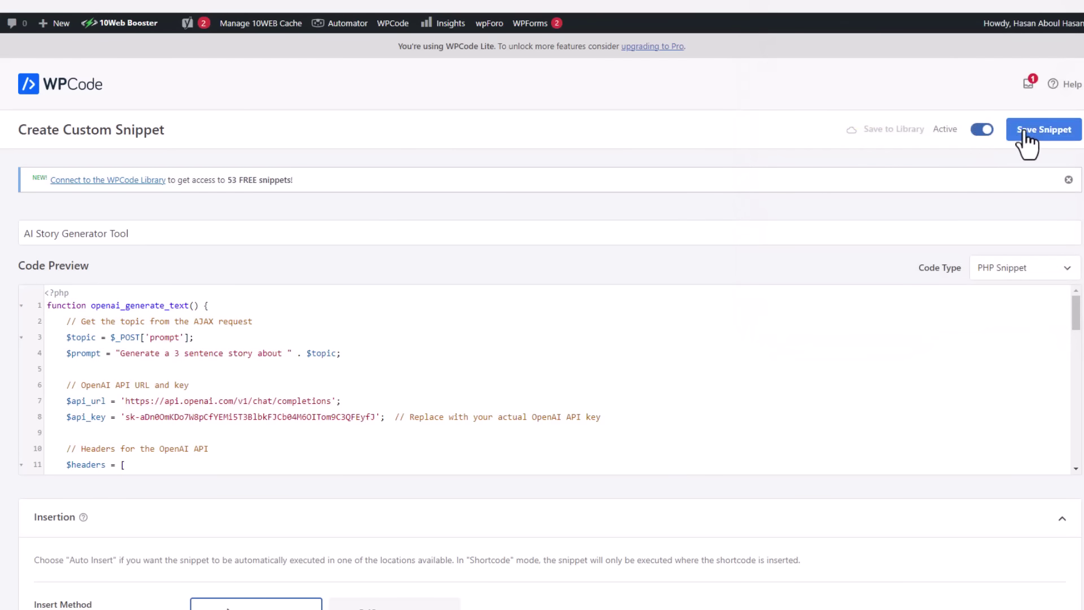
click(1025, 135)
scroll(577, 225, down, 7)
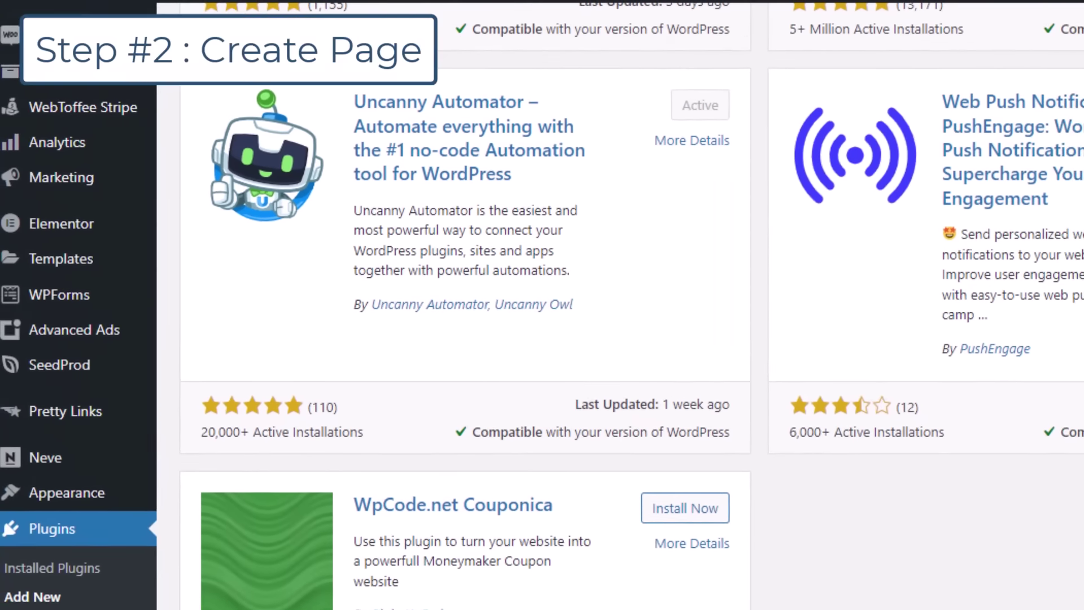
- Create a new page in a new tab and open it in the Elementor builder
scroll(138, 291, up, 10)
mouse_move(34, 229)
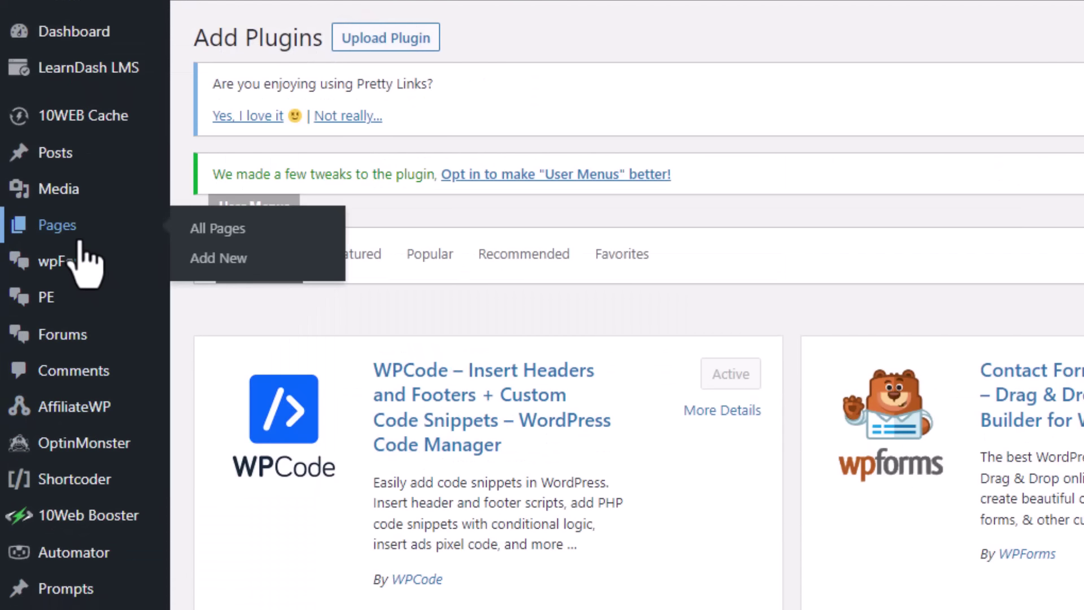
right_click(218, 261)
click(254, 277)
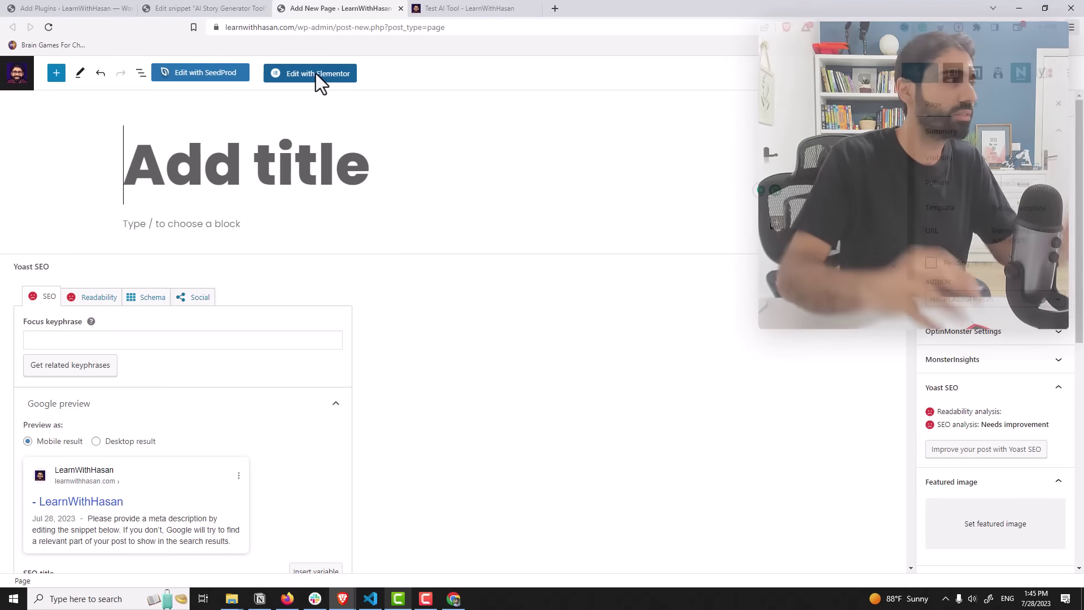
click(317, 74)
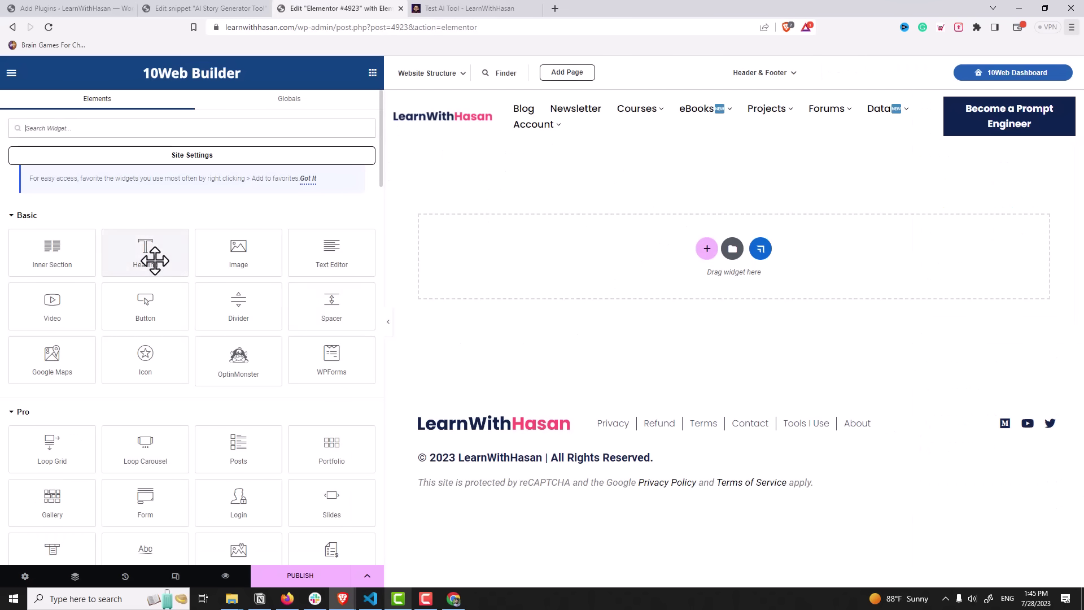
- Add a centred 'My New AI Tool' heading at the top of the page
drag(167, 264, 731, 249)
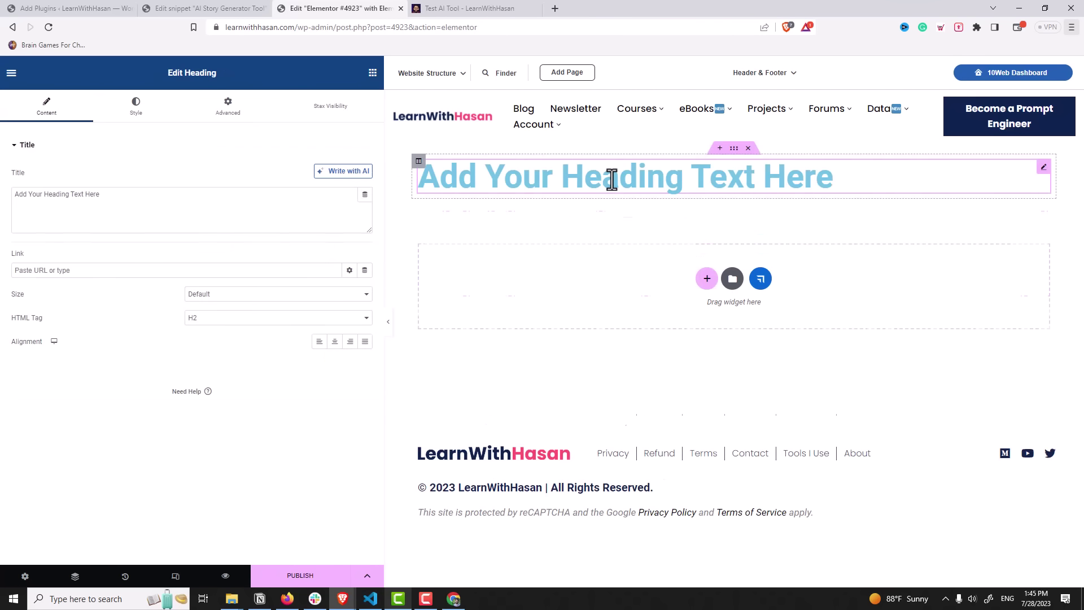
triple_click(612, 179)
text(My New AI Tool)
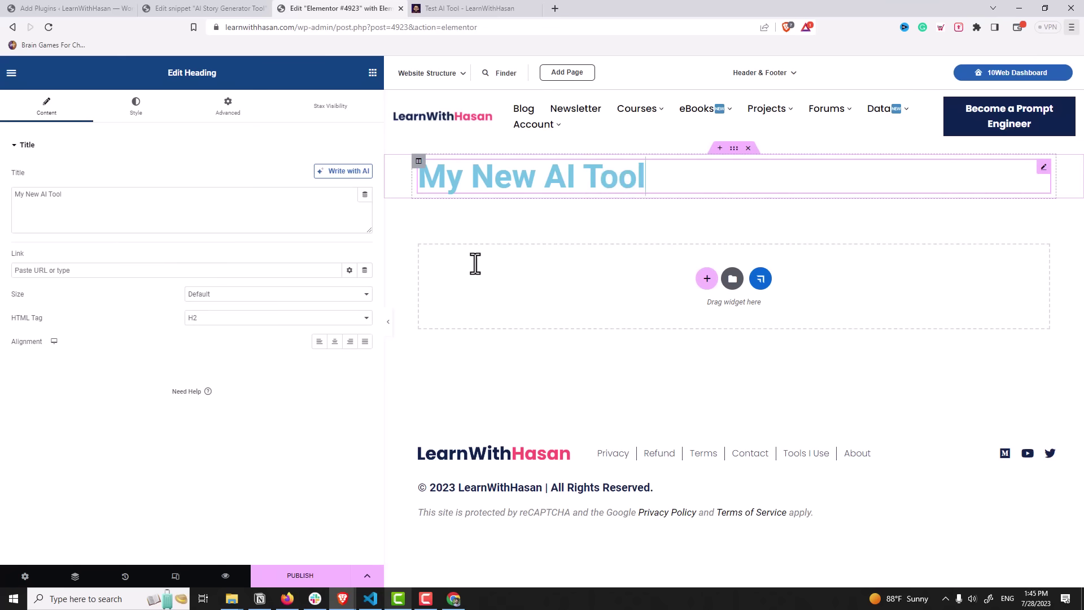
click(335, 342)
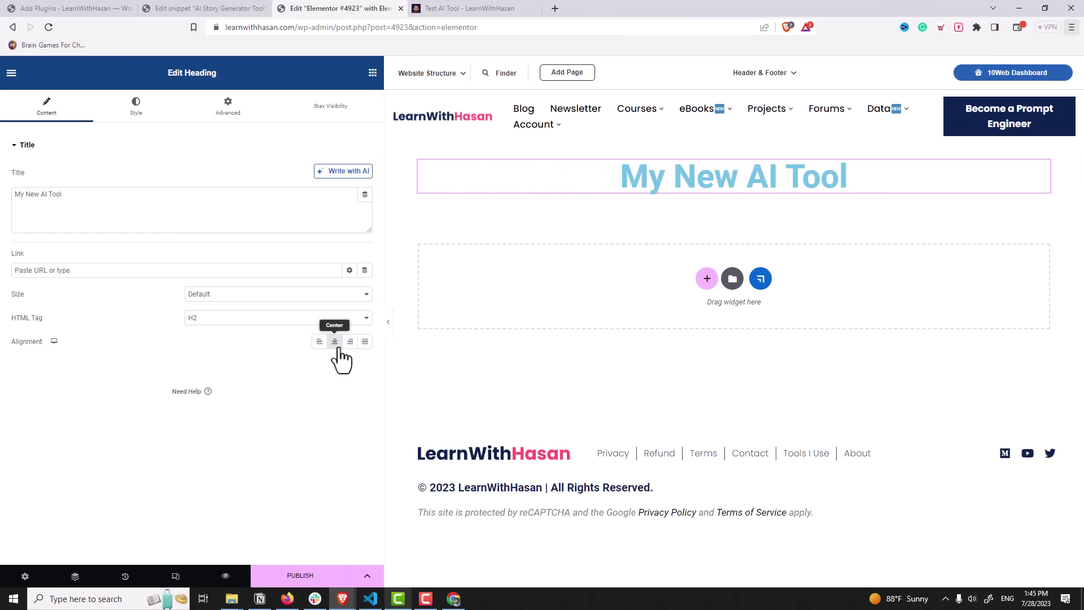
click(161, 119)
click(40, 111)
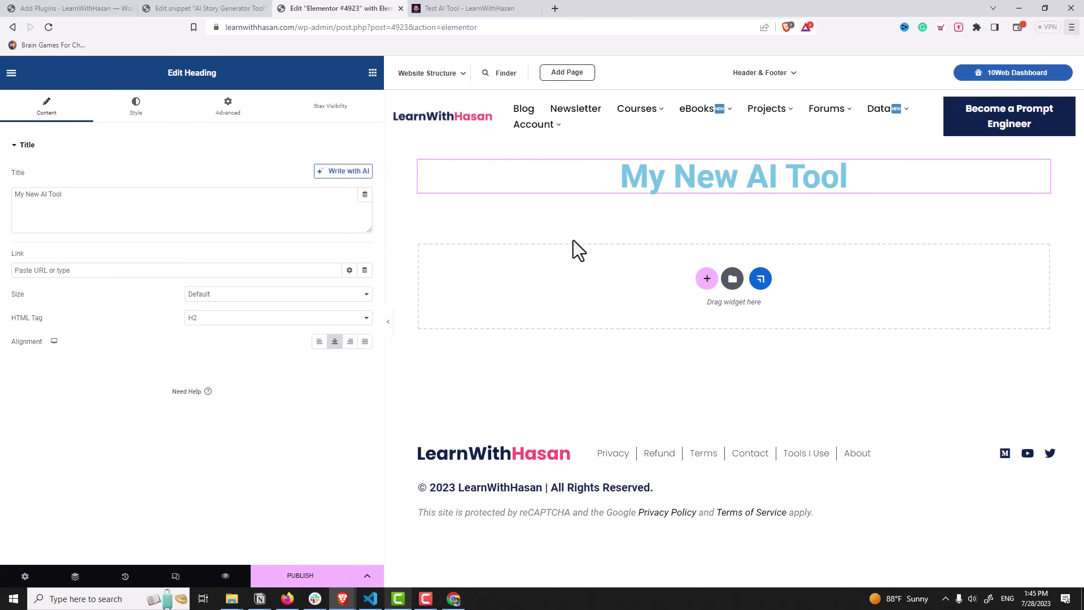
click(372, 74)
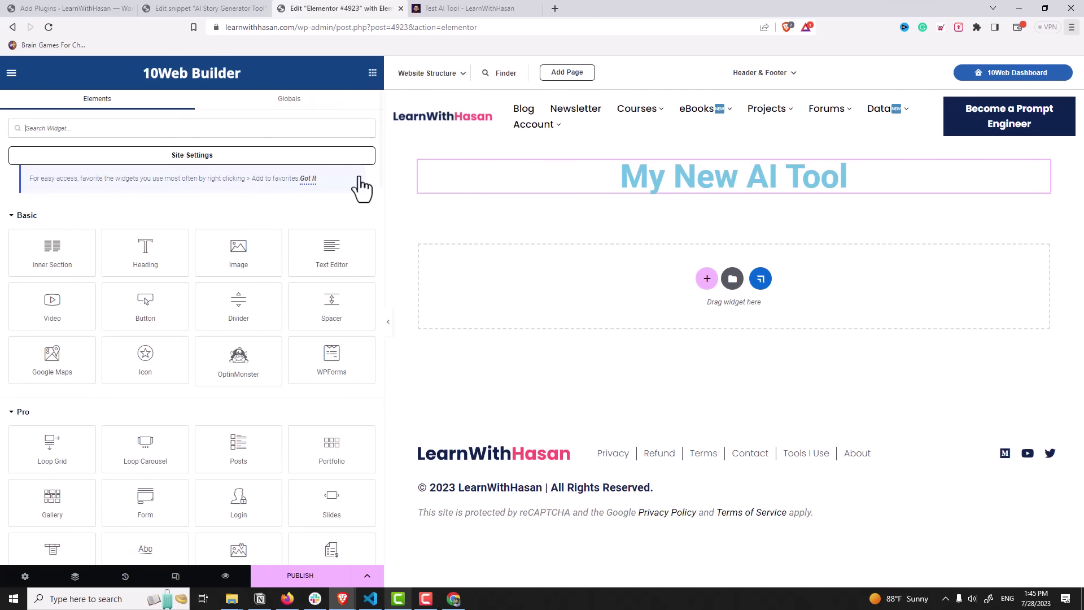
- Make the title H1 and add a centred H3 subtitle 'This is a story generator powered by AI'
drag(153, 253, 715, 221)
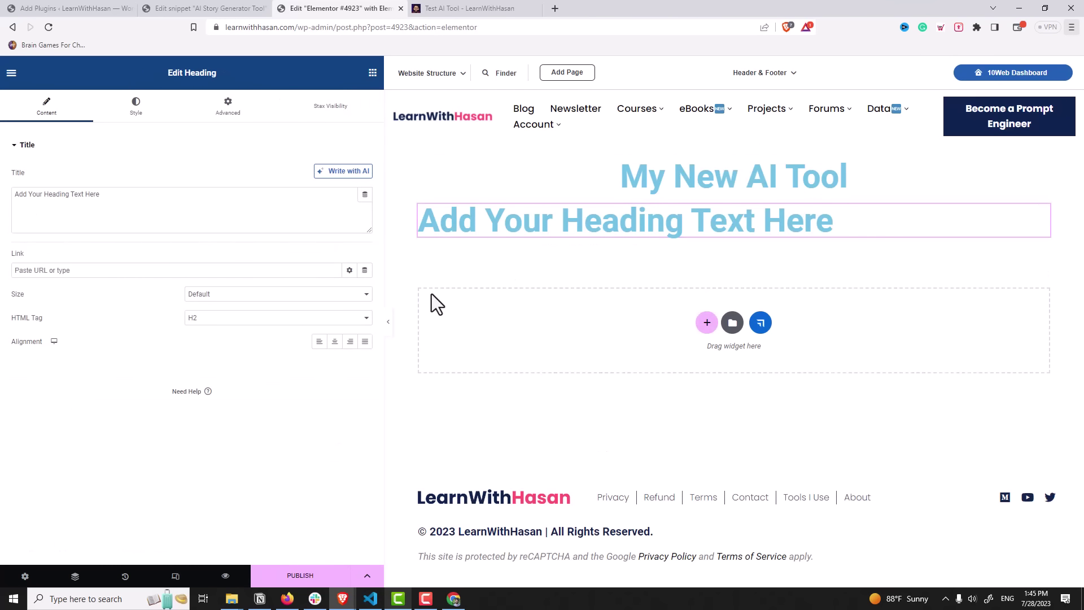
click(215, 318)
click(213, 347)
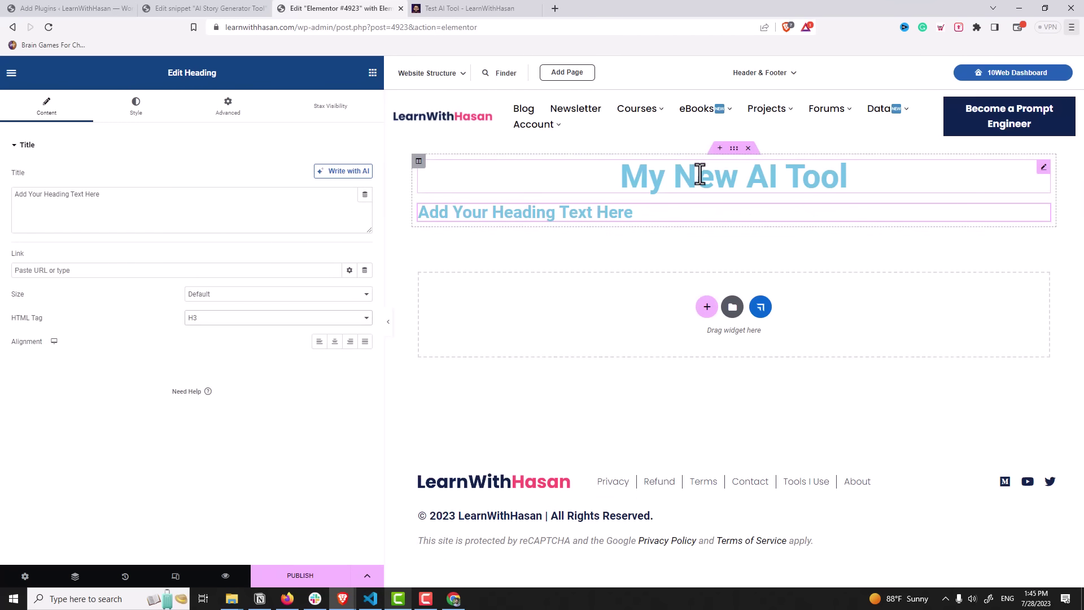
click(697, 174)
click(248, 318)
click(205, 331)
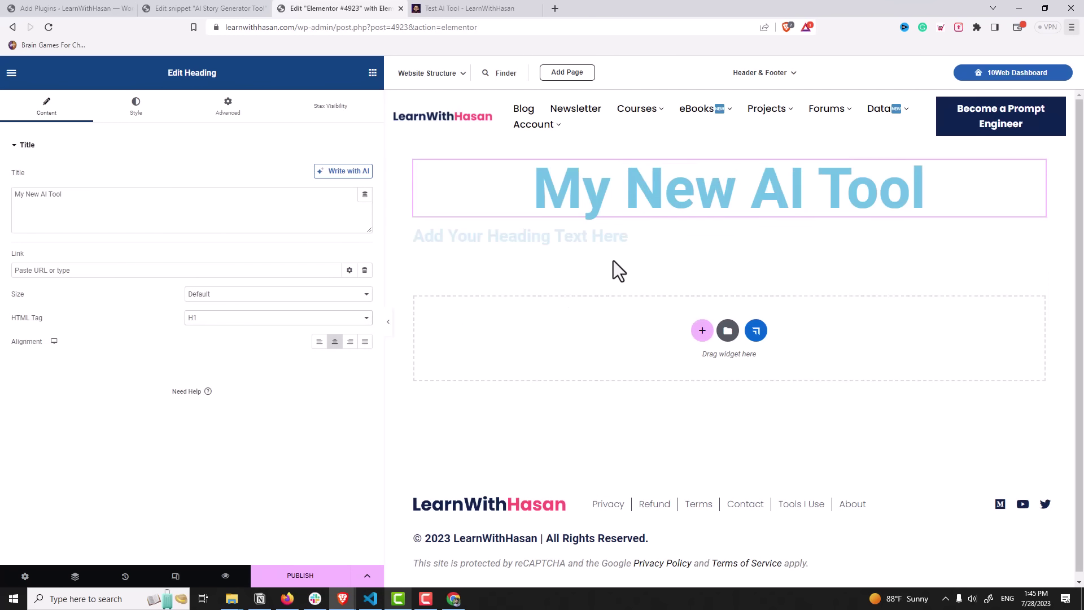
triple_click(606, 245)
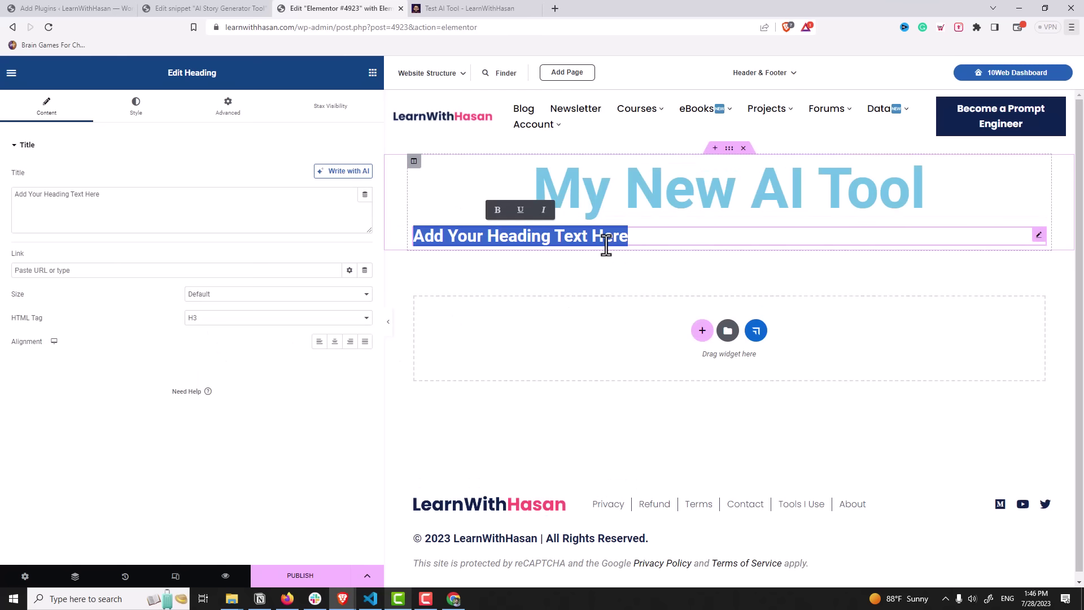
text(Thi)
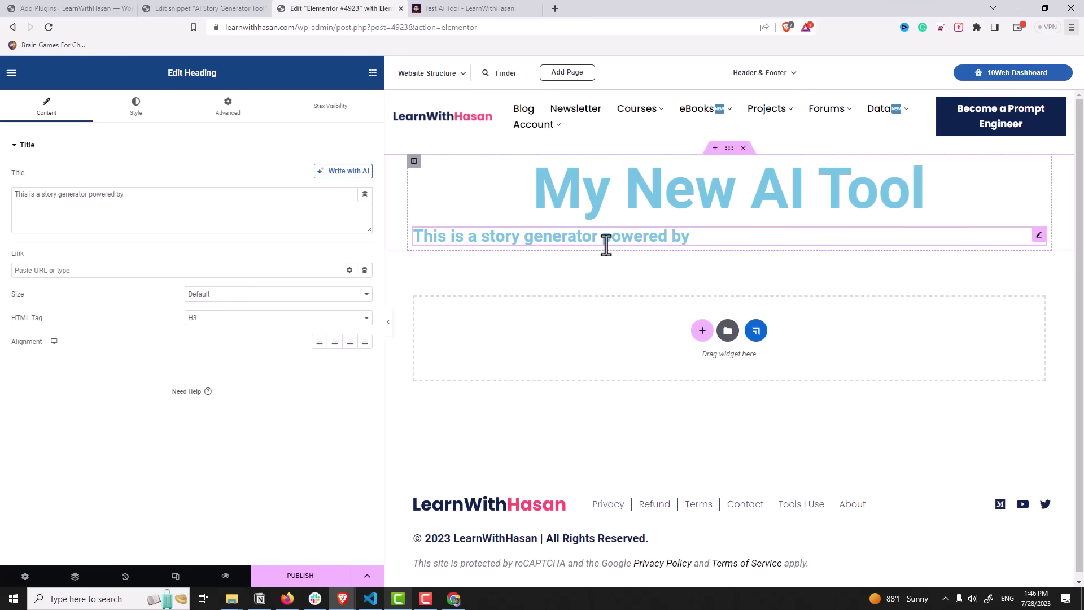
click(335, 341)
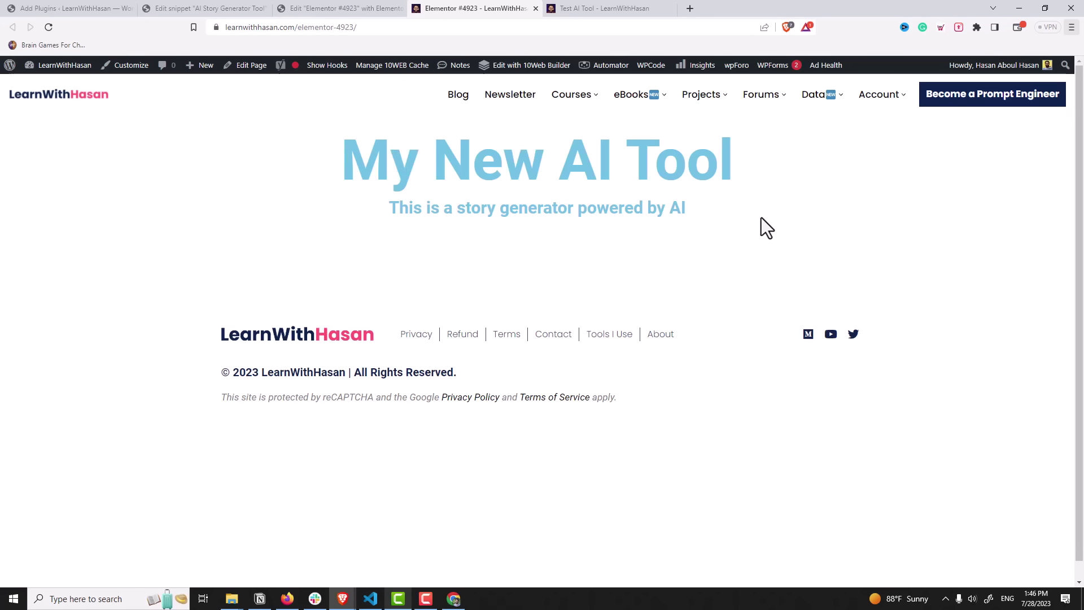
key(ctrl+shift+Tab)
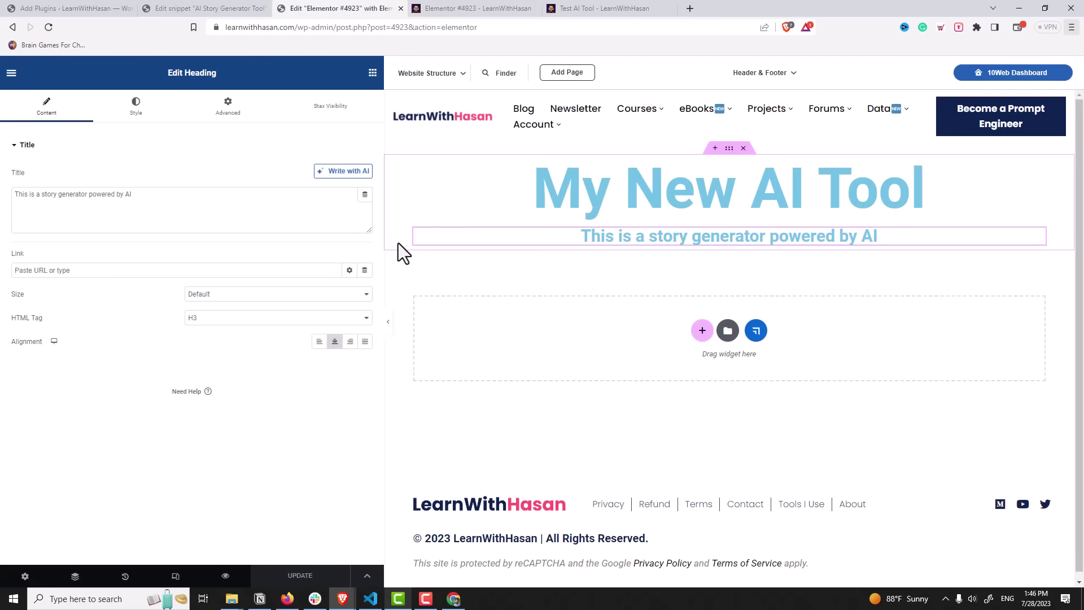
- Search widgets for 'html', drop an HTML widget under the subtitle, and enlarge its code box
click(373, 73)
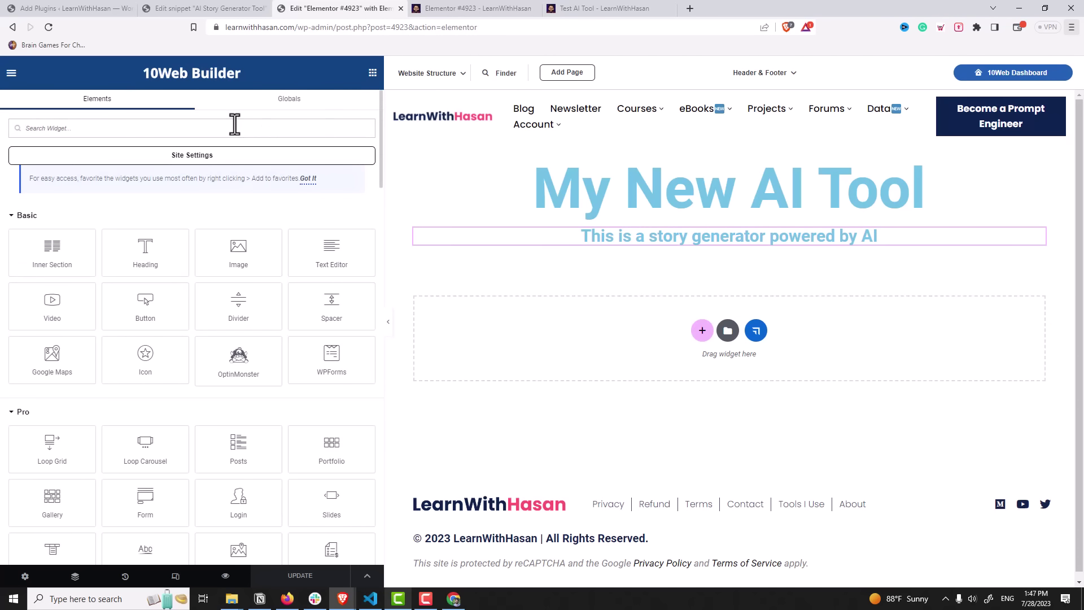
text(cust)
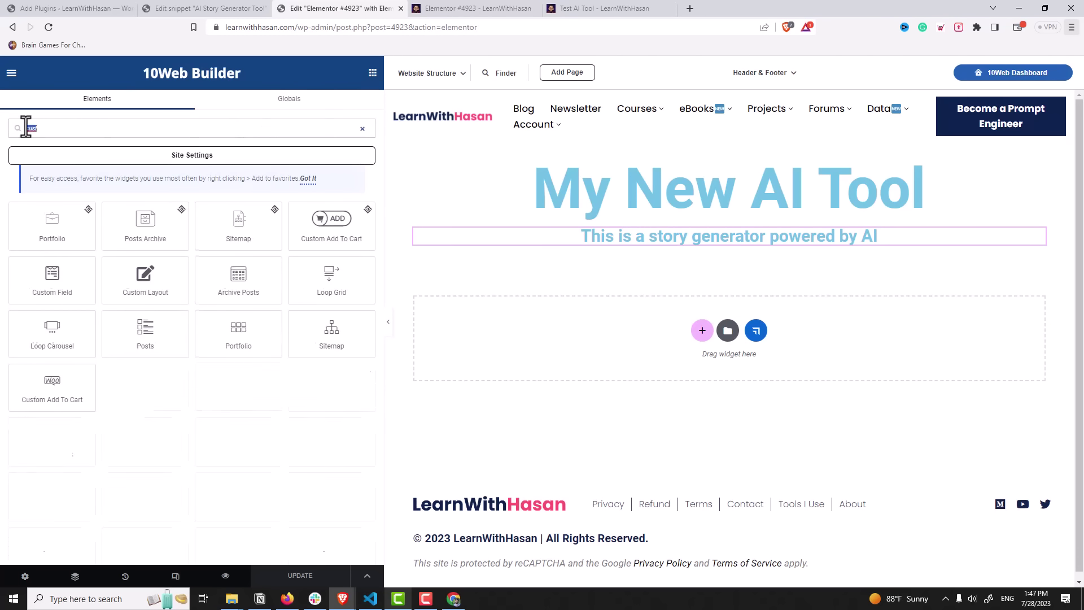
text(html)
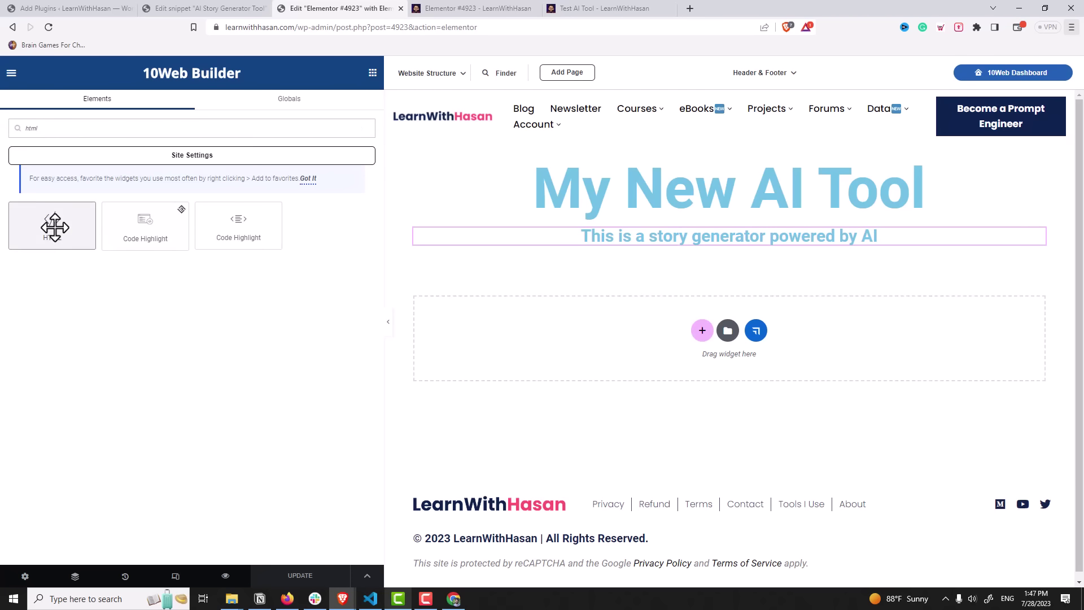
drag(55, 227, 701, 246)
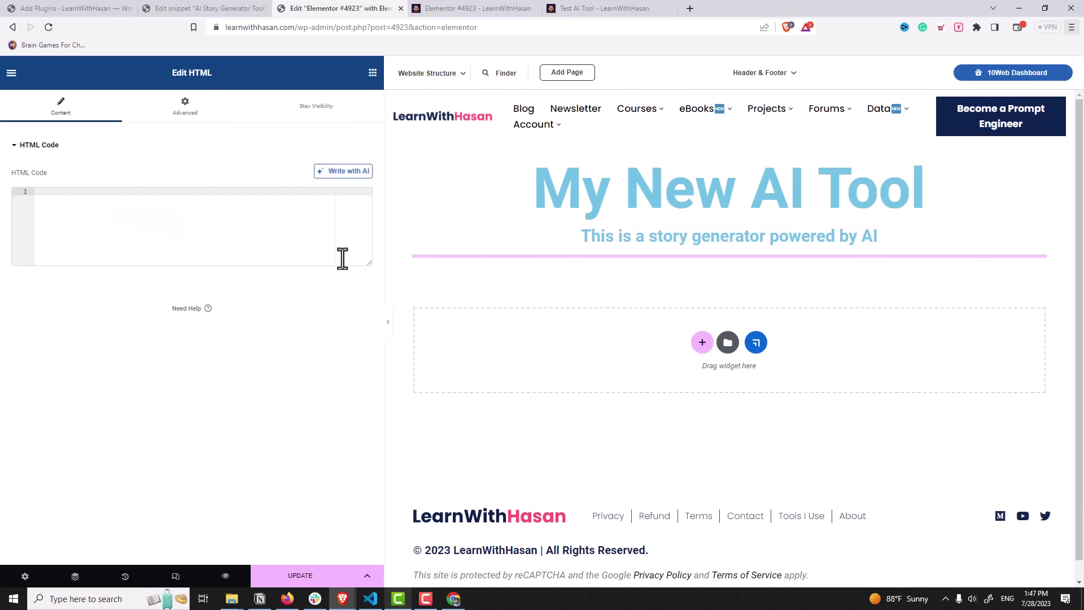
drag(369, 264, 352, 408)
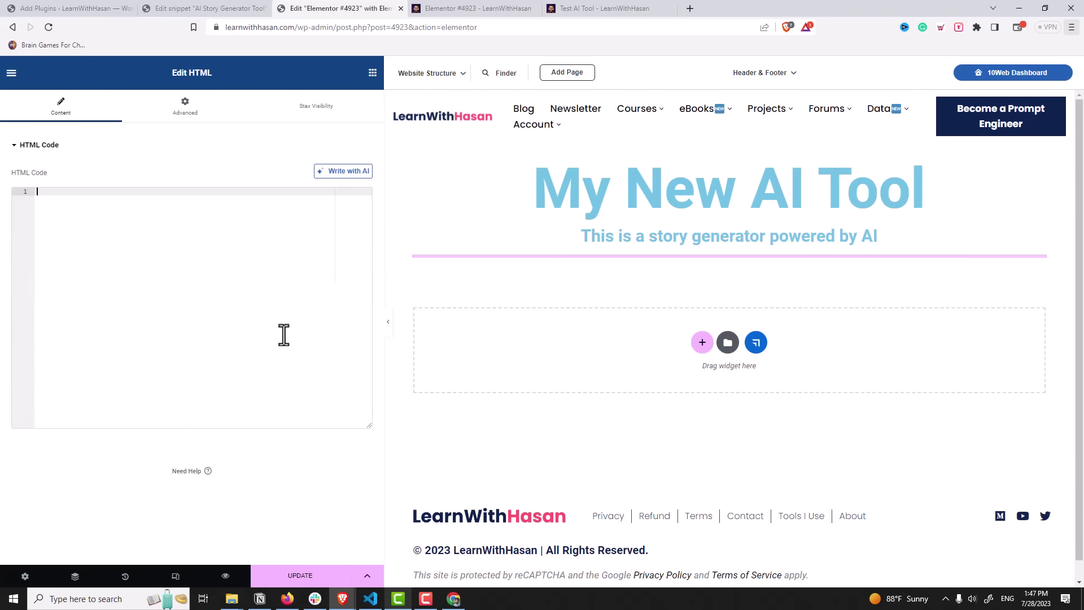
click(608, 9)
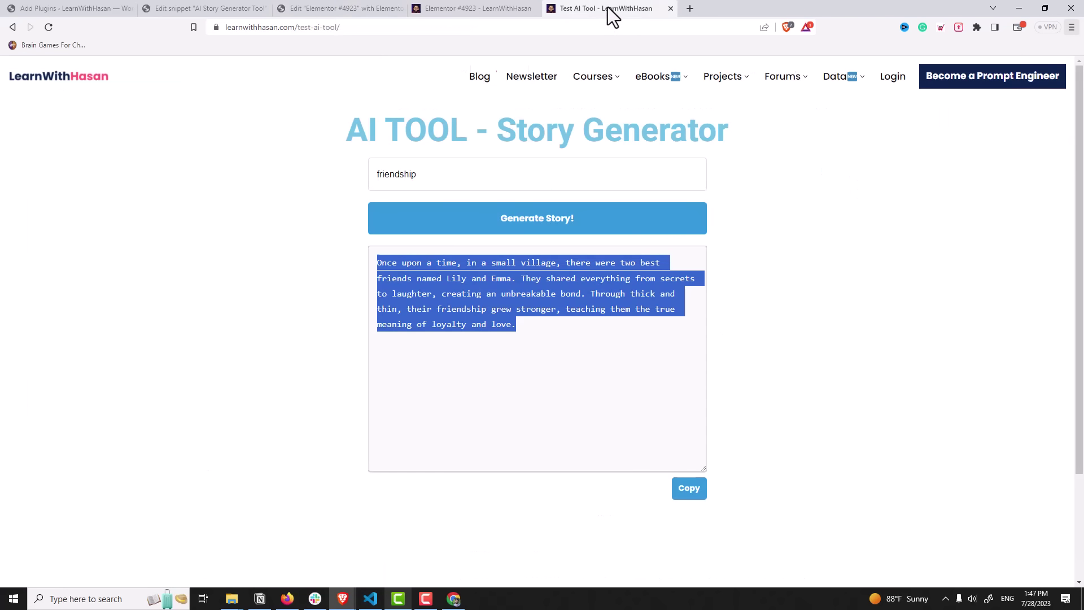
click(699, 179)
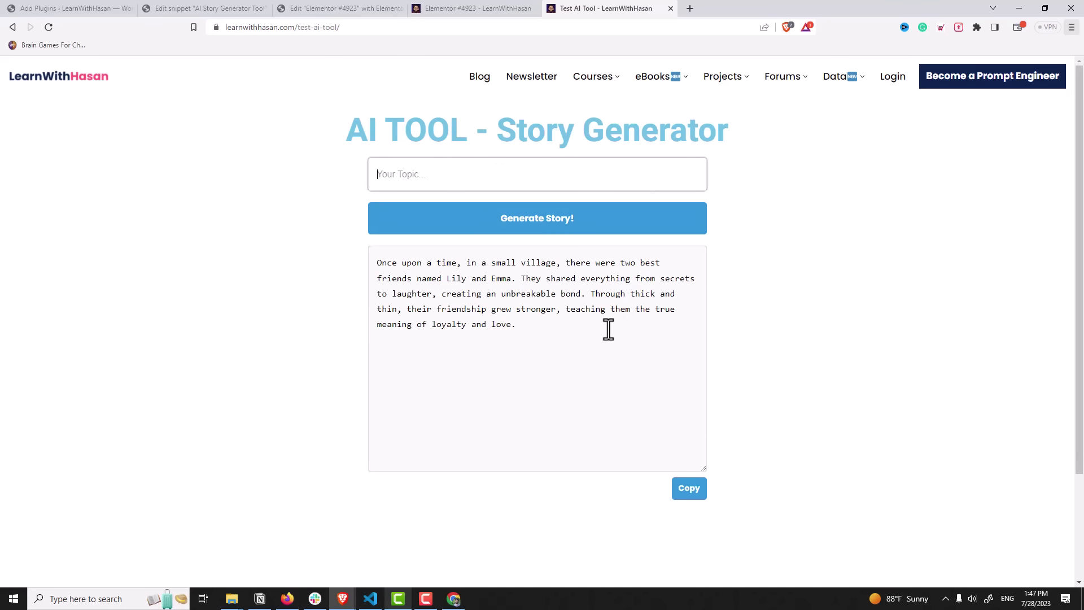
drag(608, 330, 380, 266)
click(394, 264)
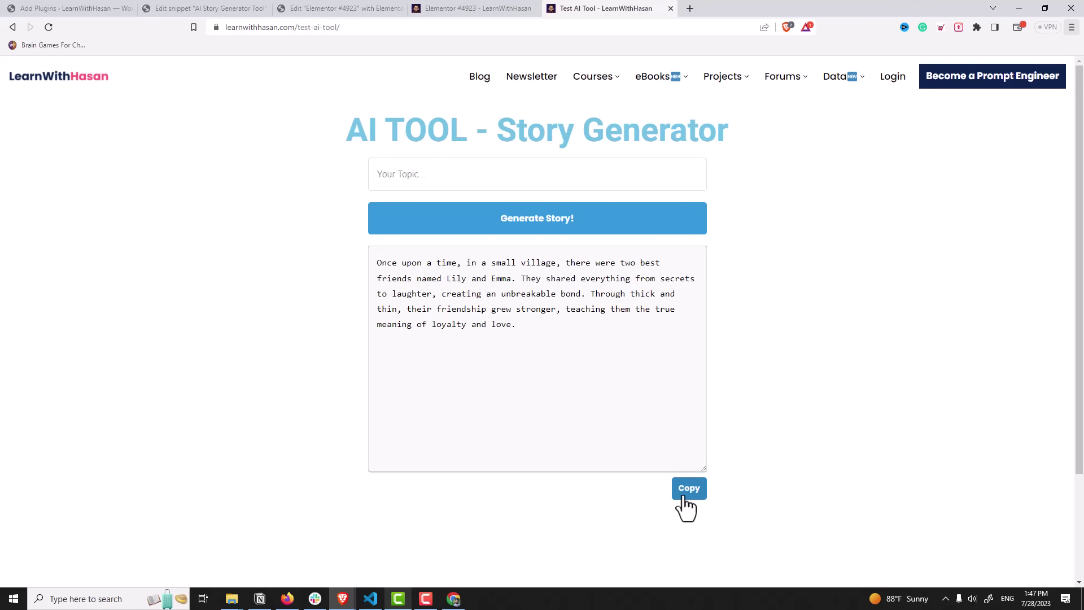
click(341, 9)
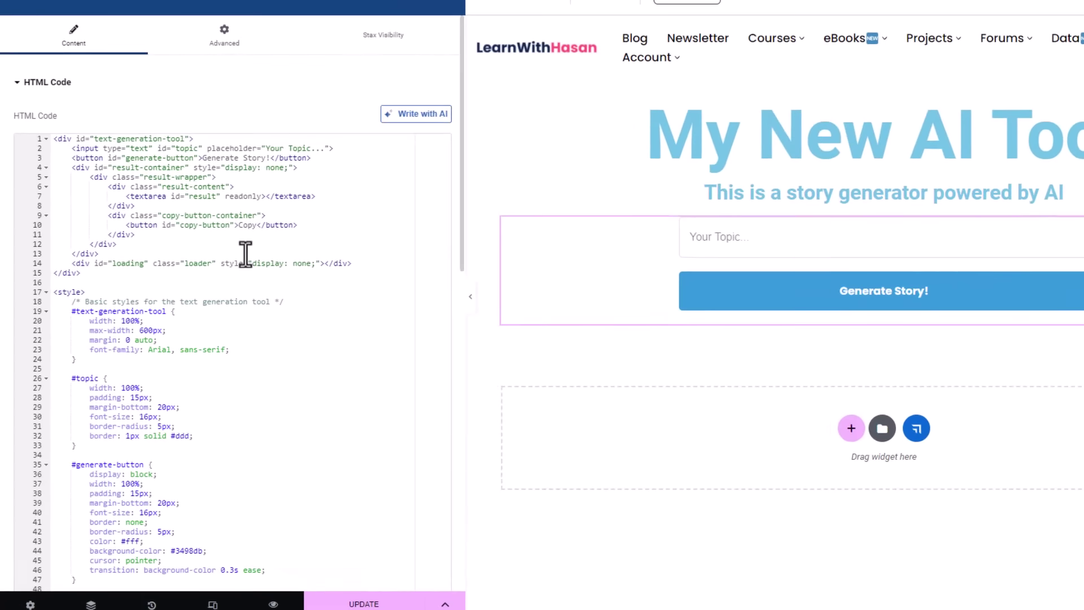
- Review the topic input, Generate Story! button, result container and copy button lines, then view the snippet
drag(83, 107, 185, 106)
drag(85, 117, 129, 117)
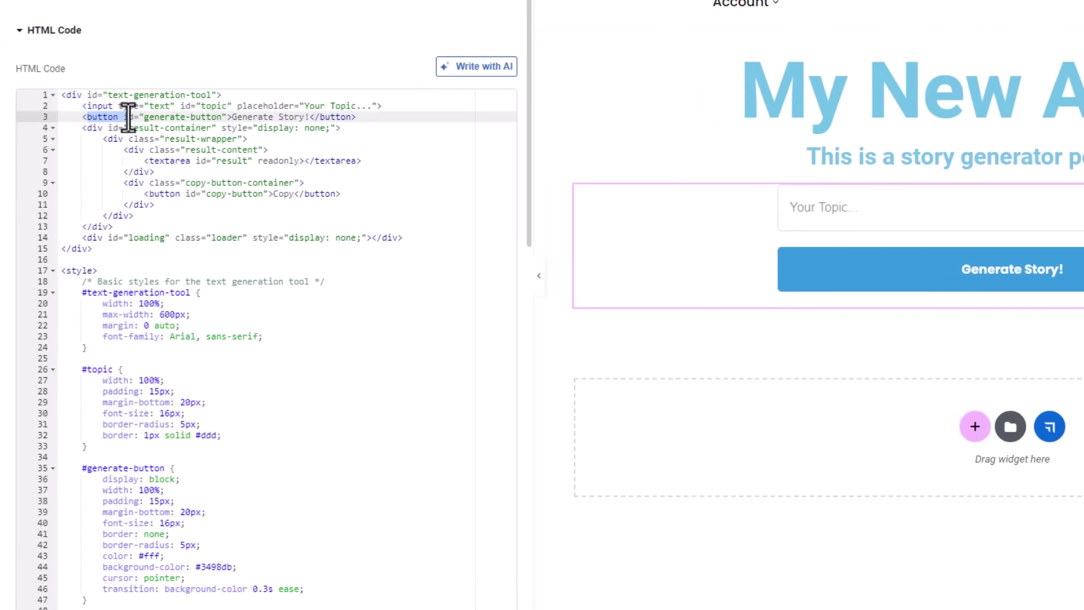
click(143, 130)
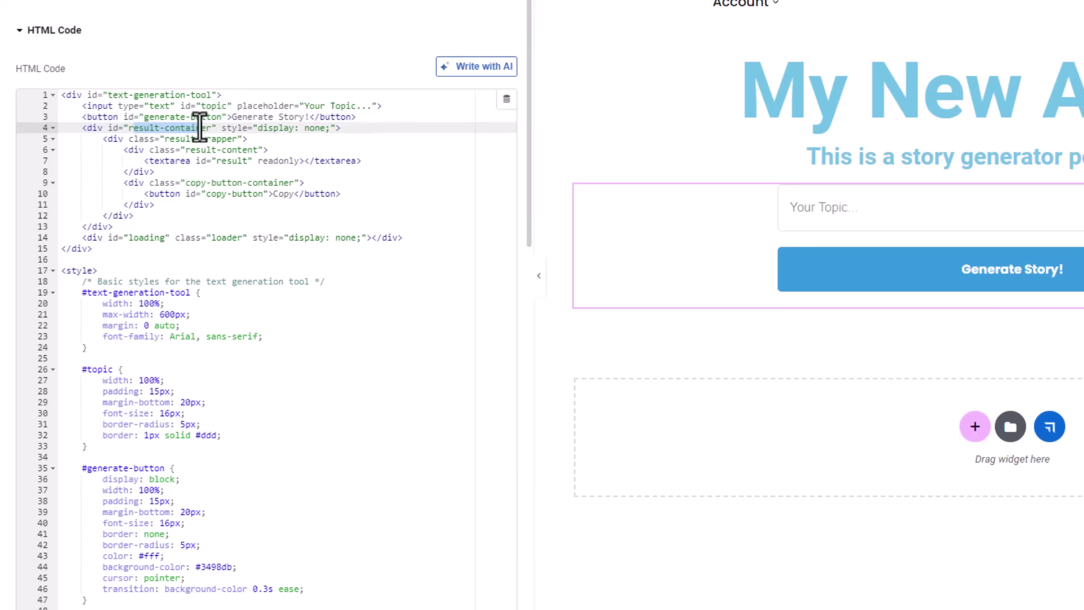
click(241, 195)
scroll(214, 303, down, 5)
scroll(214, 302, down, 4)
scroll(213, 316, up, 12)
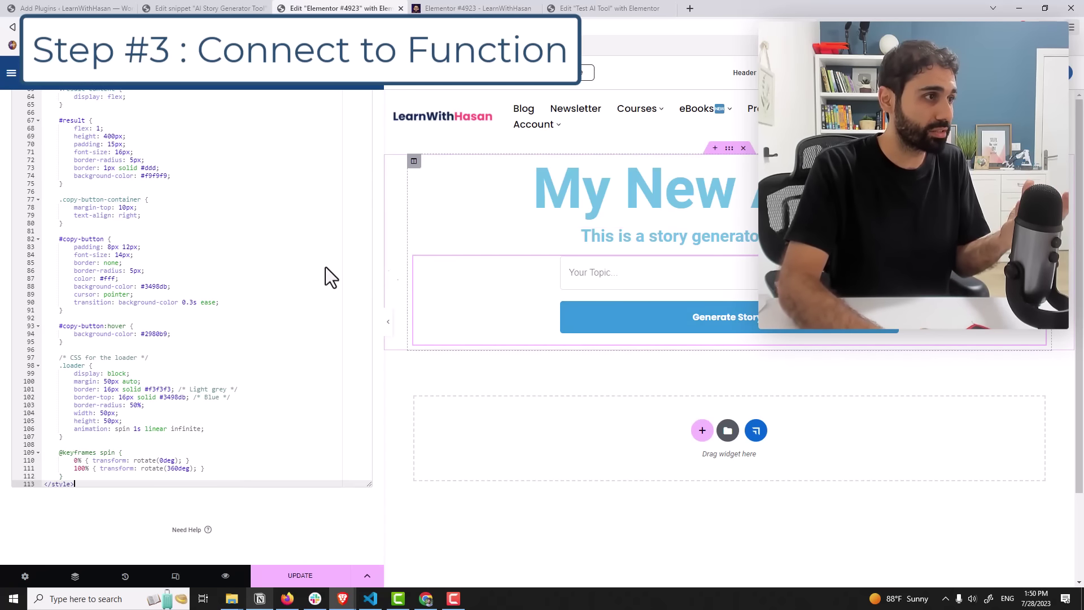
scroll(189, 286, up, 1)
scroll(189, 286, down, 1)
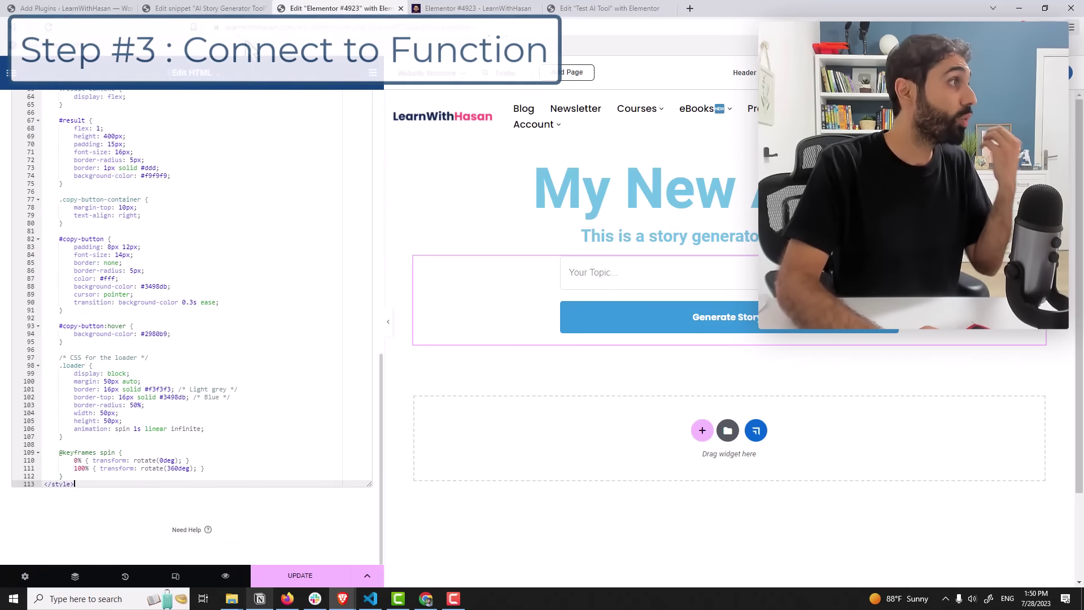
click(219, 12)
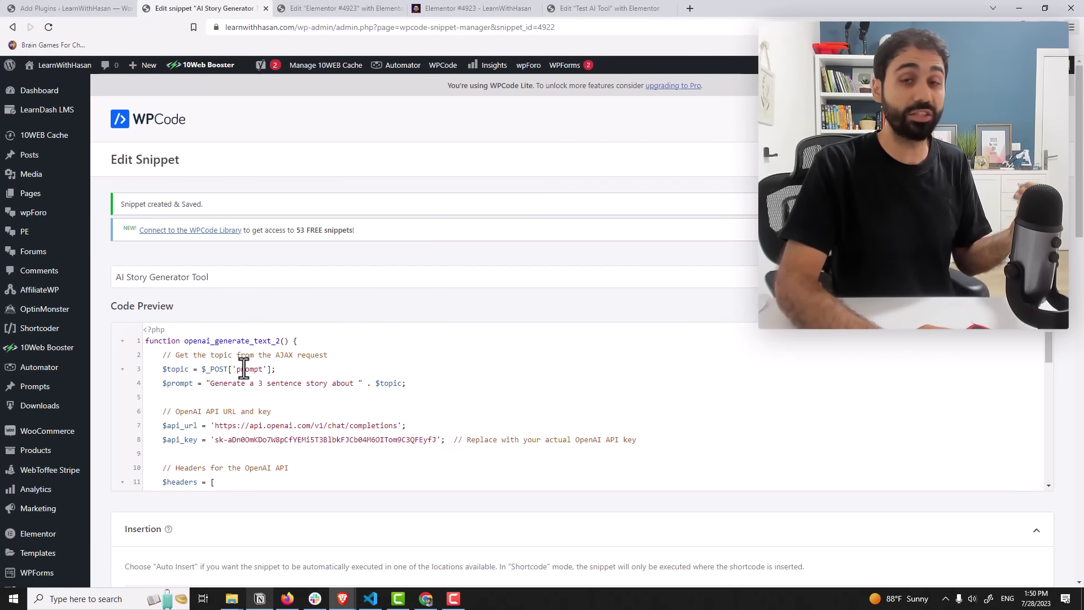
- Paste the openai_generate_text script block after </style> in the HTML widget and update the page
key(ctrl+Tab)
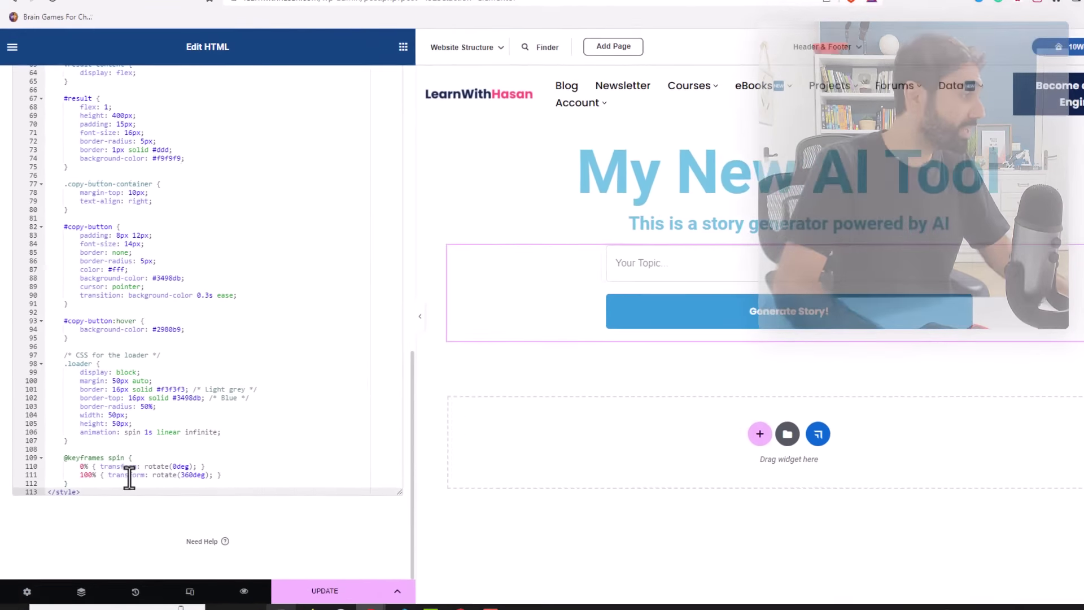
click(116, 492)
key(Return)
key(Return)
key(Return)
key(Return)
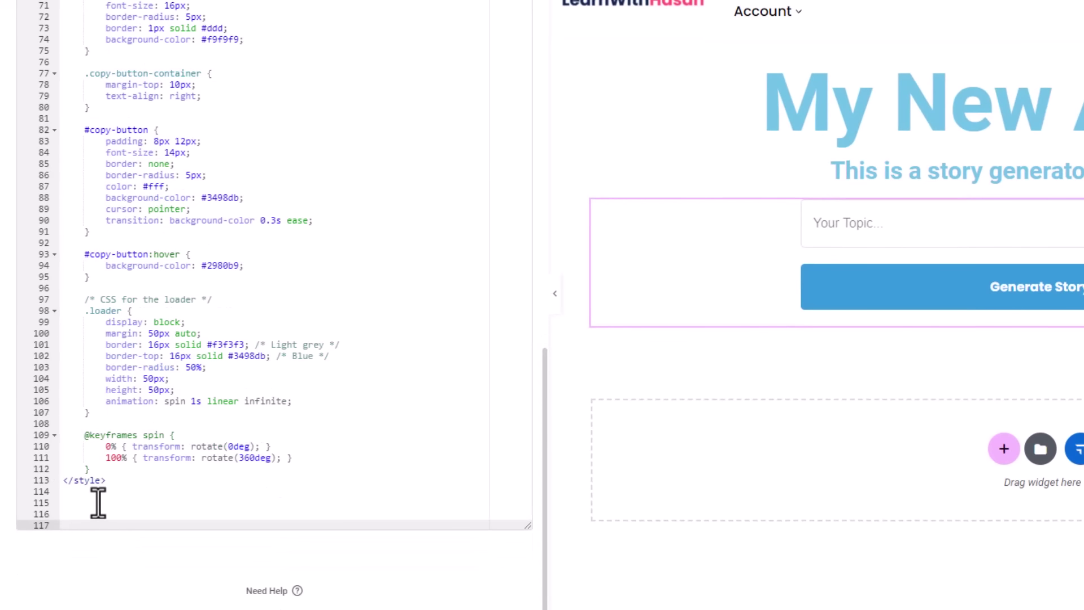
key(ctrl+v)
scroll(255, 269, down, 10)
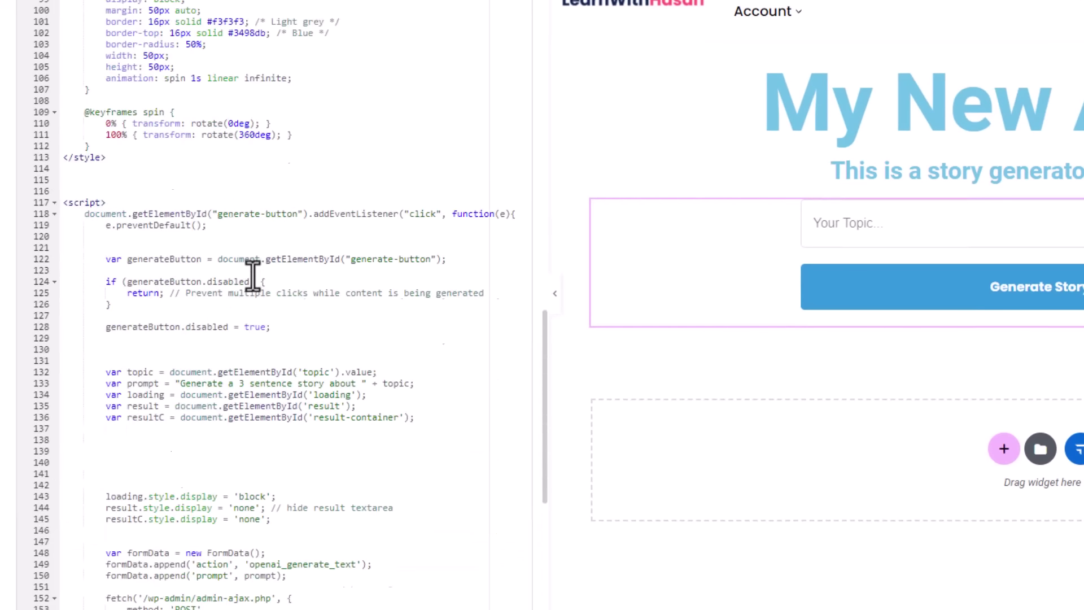
drag(103, 211, 386, 215)
scroll(394, 213, down, 7)
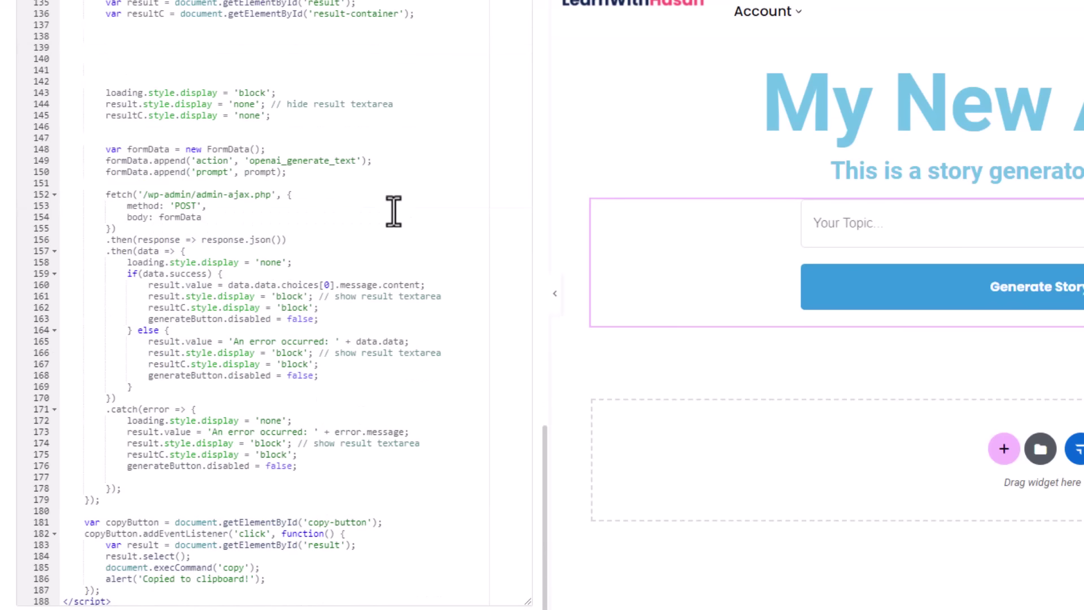
drag(250, 161, 352, 162)
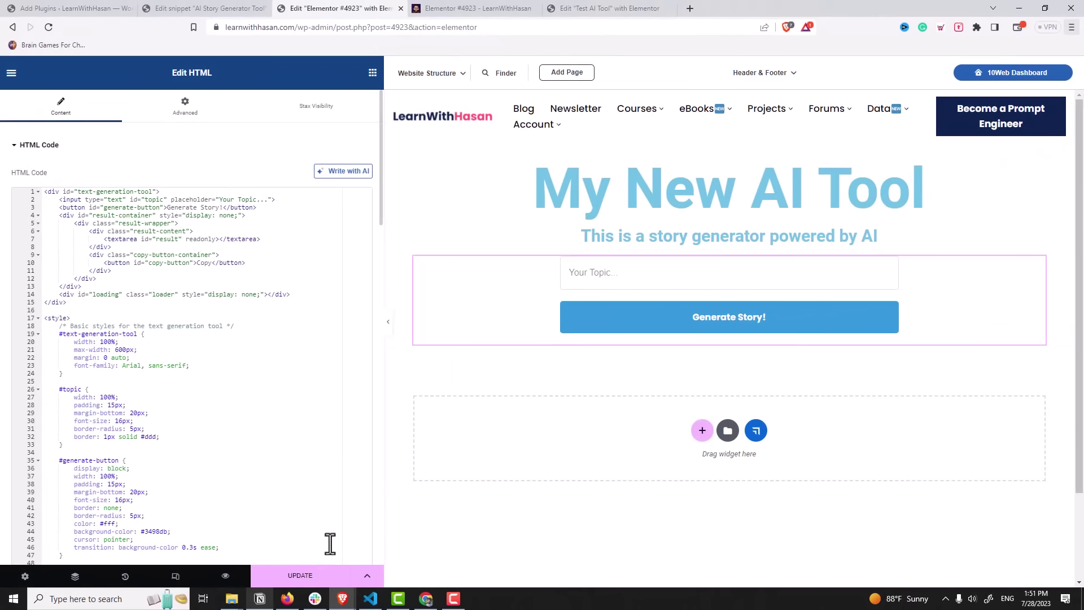
click(312, 578)
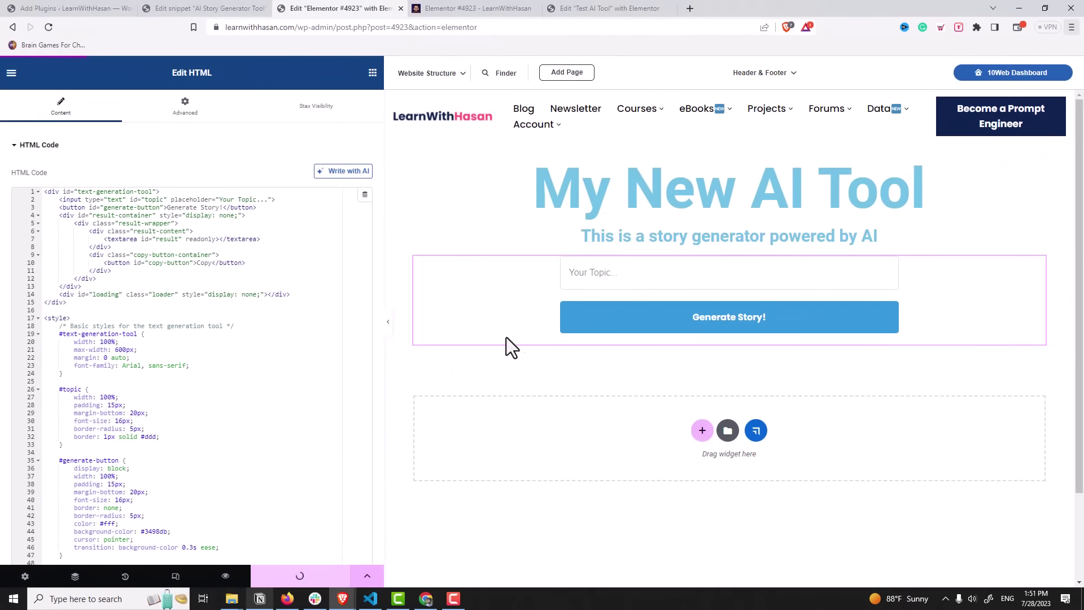
- Reload the live page, generate a story for 'sharing is caring', and select the output
click(498, 9)
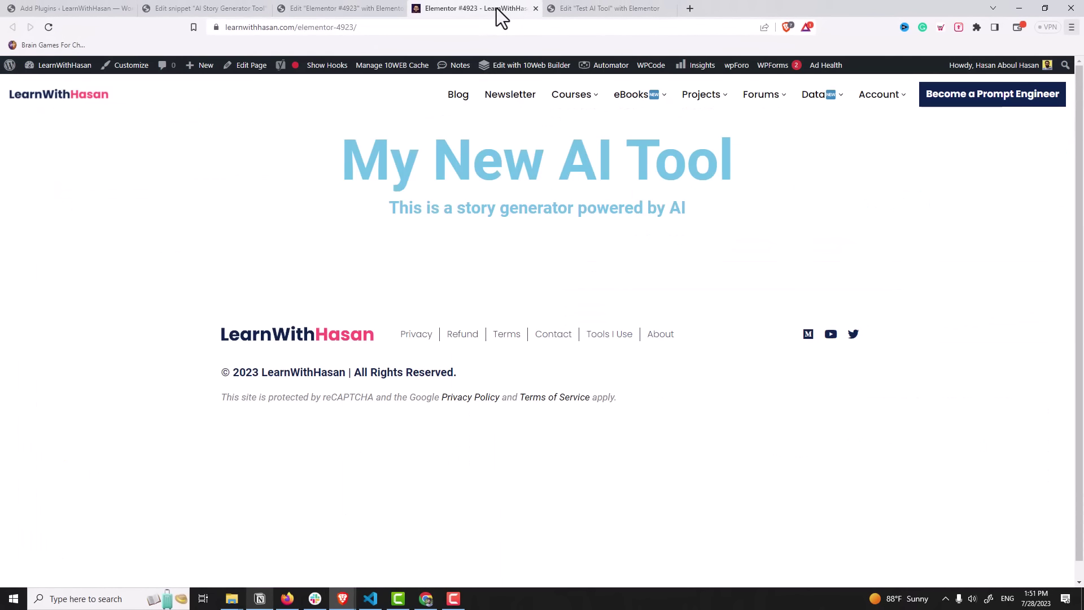
click(55, 29)
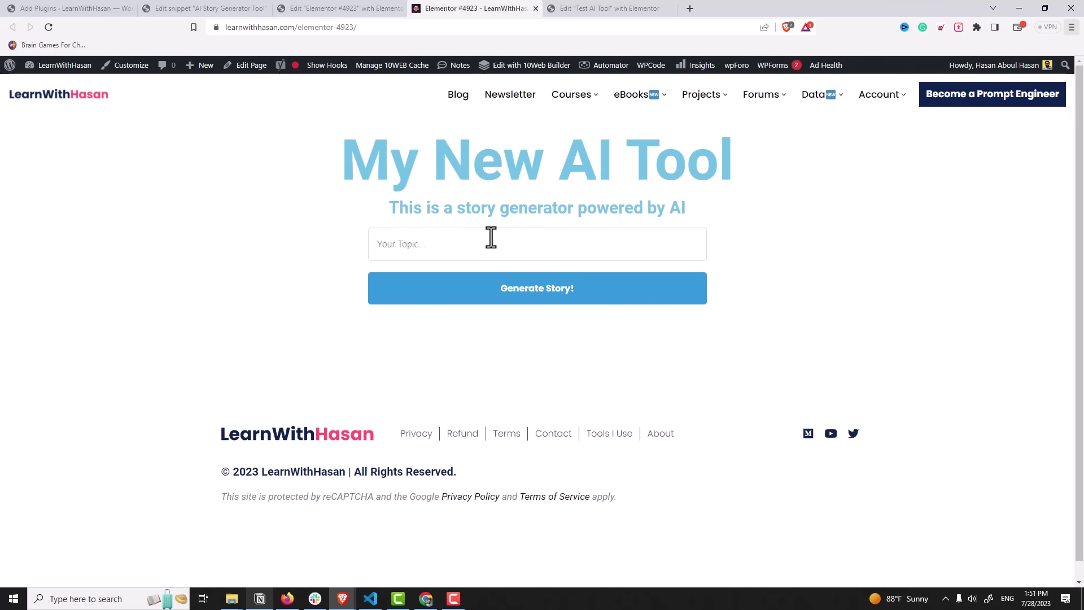
click(516, 248)
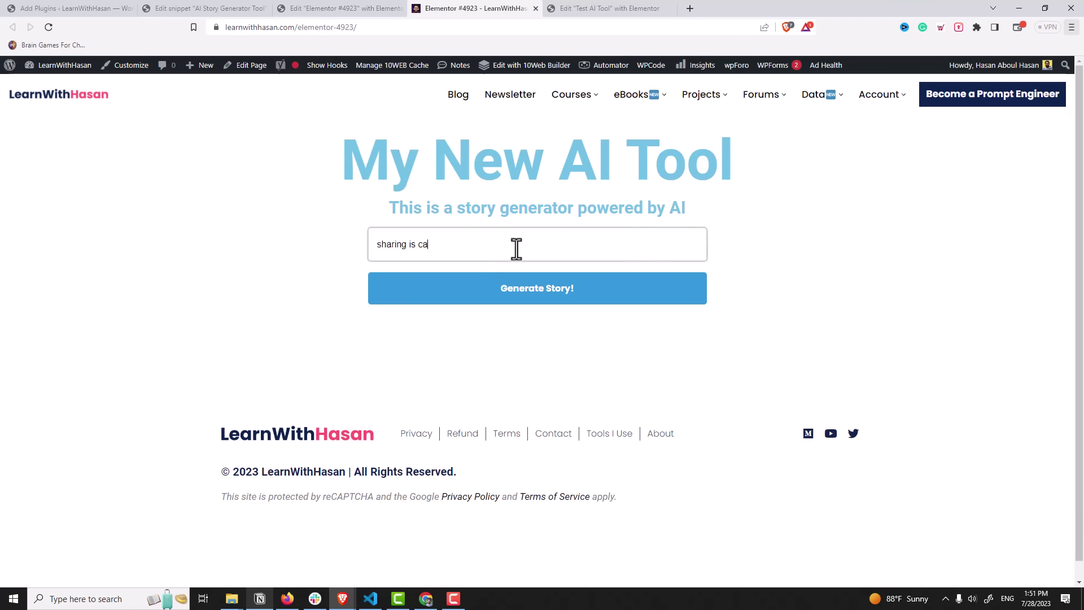
click(564, 295)
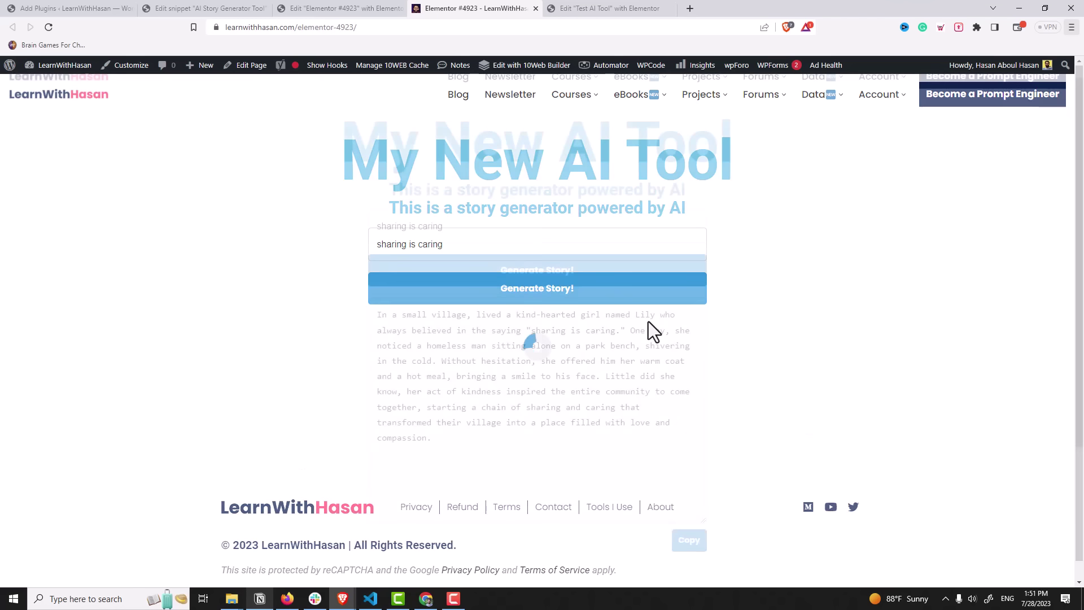
scroll(561, 429, down, 1)
drag(477, 444, 377, 314)
click(420, 348)
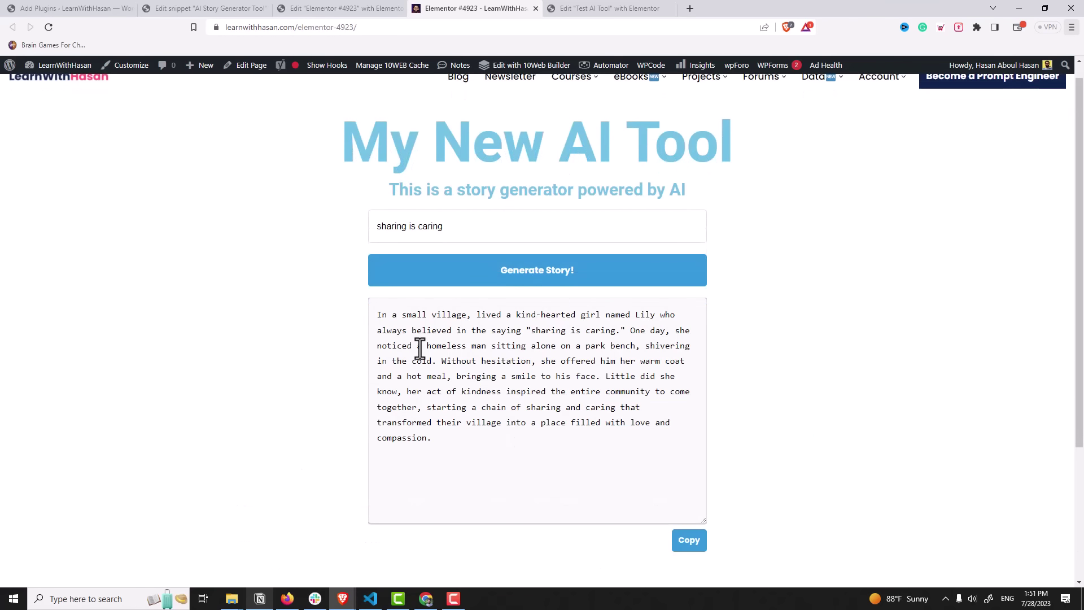
key(ctrl+a)
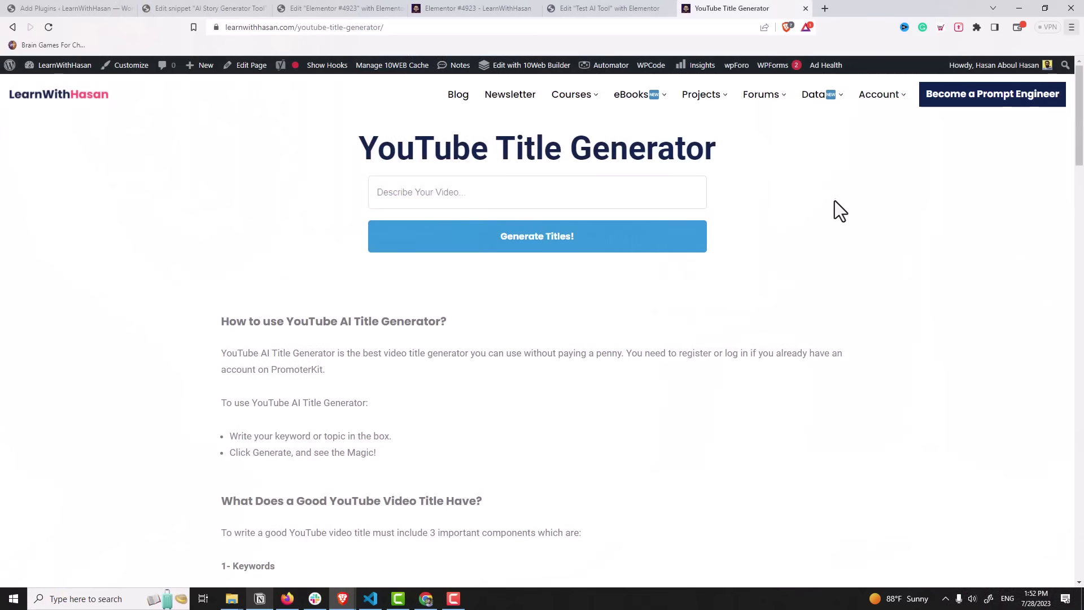
- Generate YouTube titles for an 'email marketing tricks' description and inspect the first result
drag(378, 157, 762, 161)
click(768, 163)
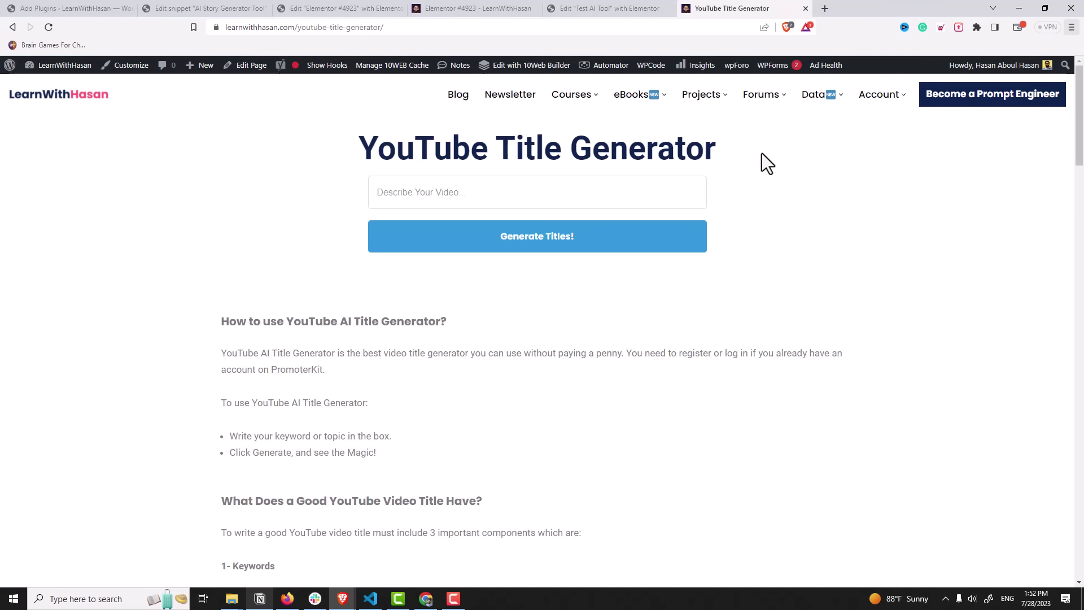
click(653, 190)
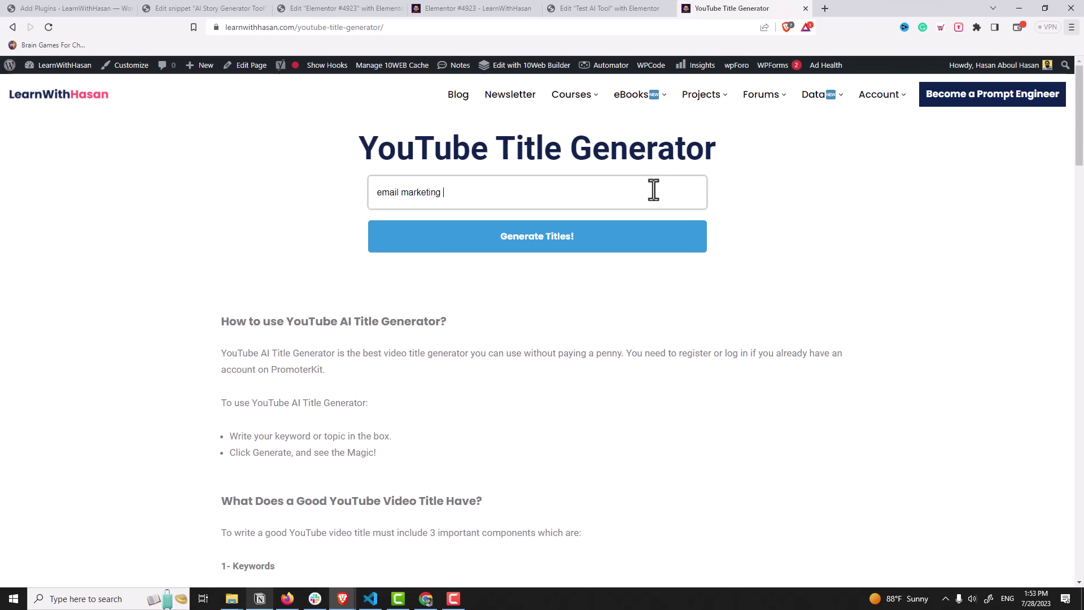
click(617, 235)
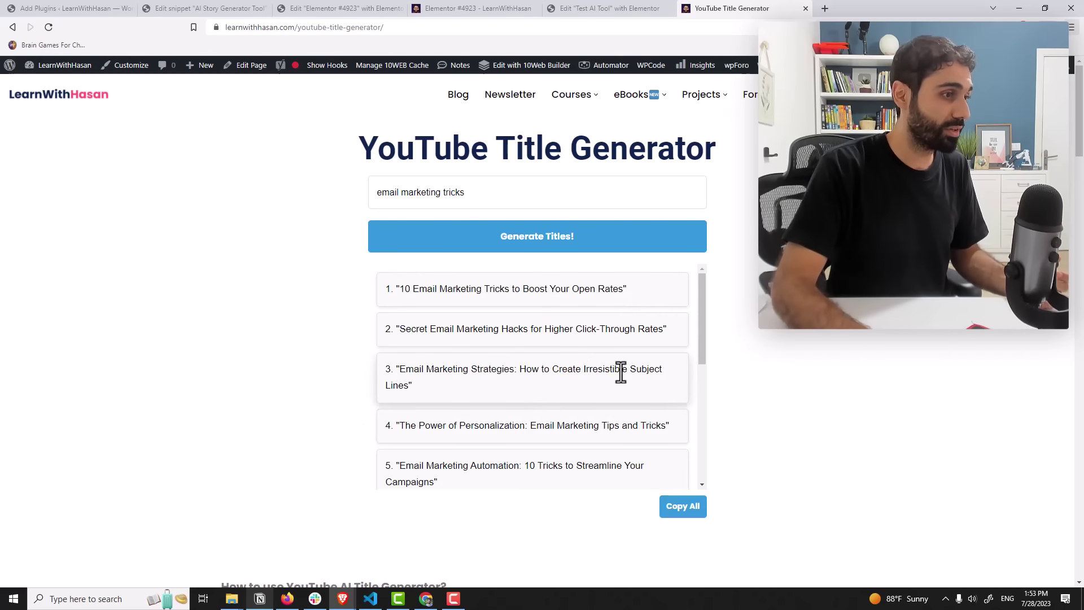
drag(399, 288, 558, 408)
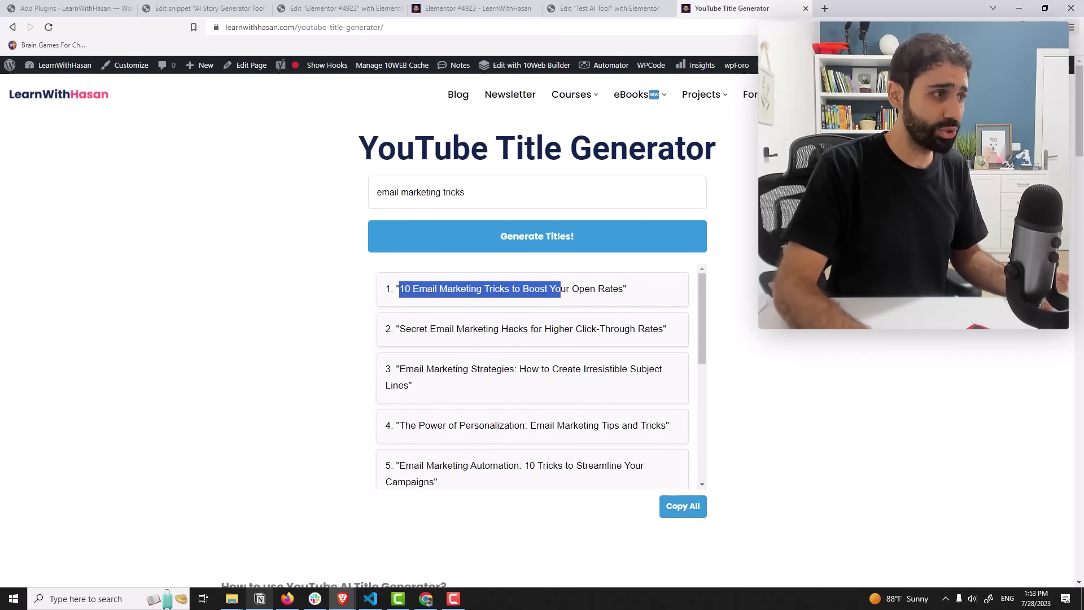
click(561, 288)
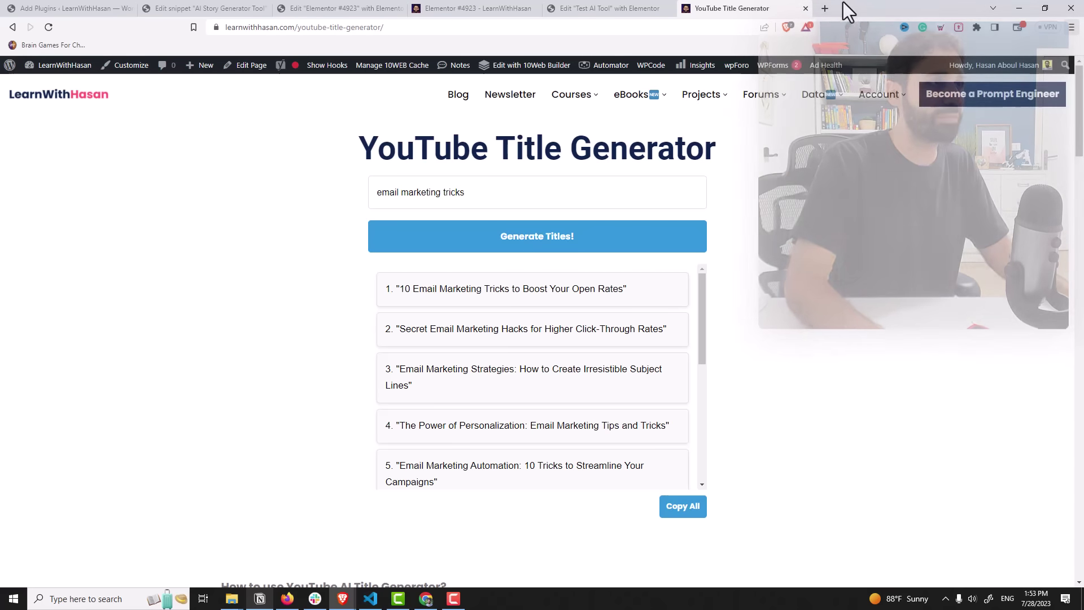
- Open freeaikit.com in a new browser tab
key(ctrl+t)
text(freea)
key(Return)
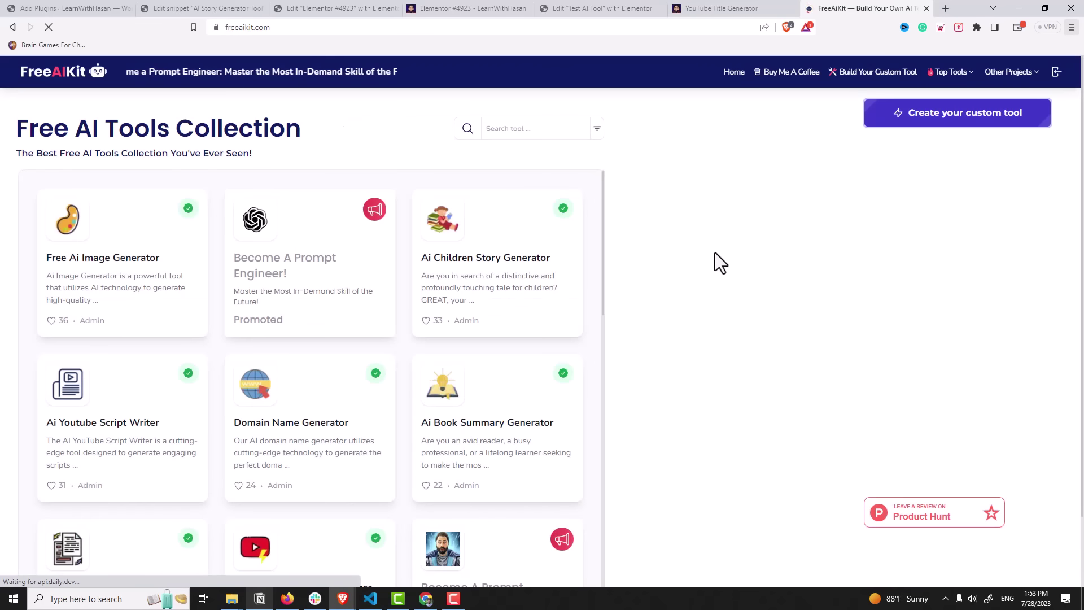
- Scroll through FreeAIKit's tools grid, then go back to the YouTube Title Generator's 'email marketing tricks' titles
scroll(478, 231, down, 10)
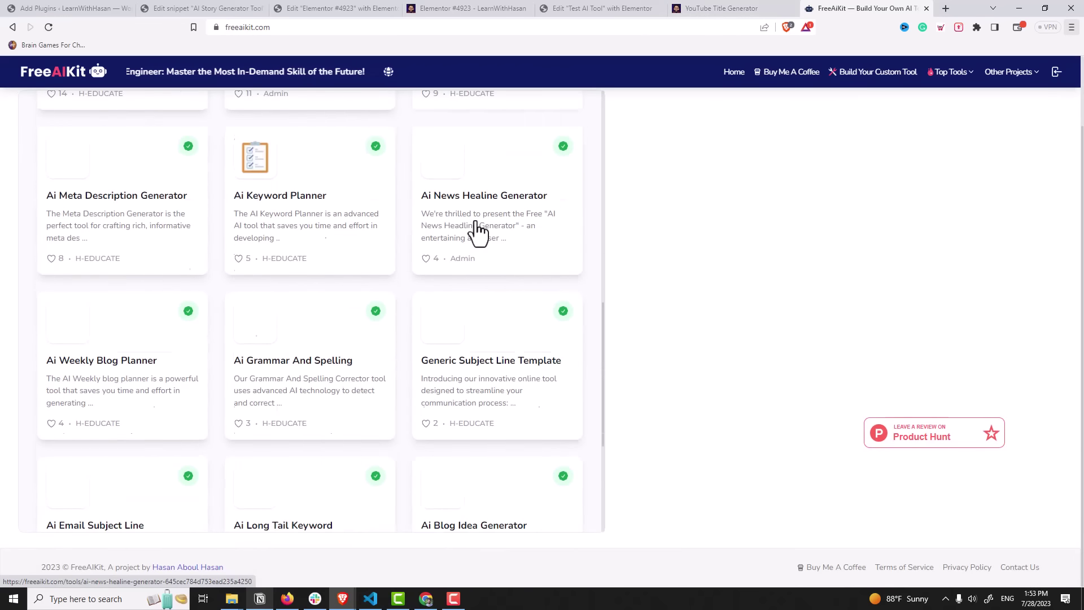
scroll(478, 231, down, 4)
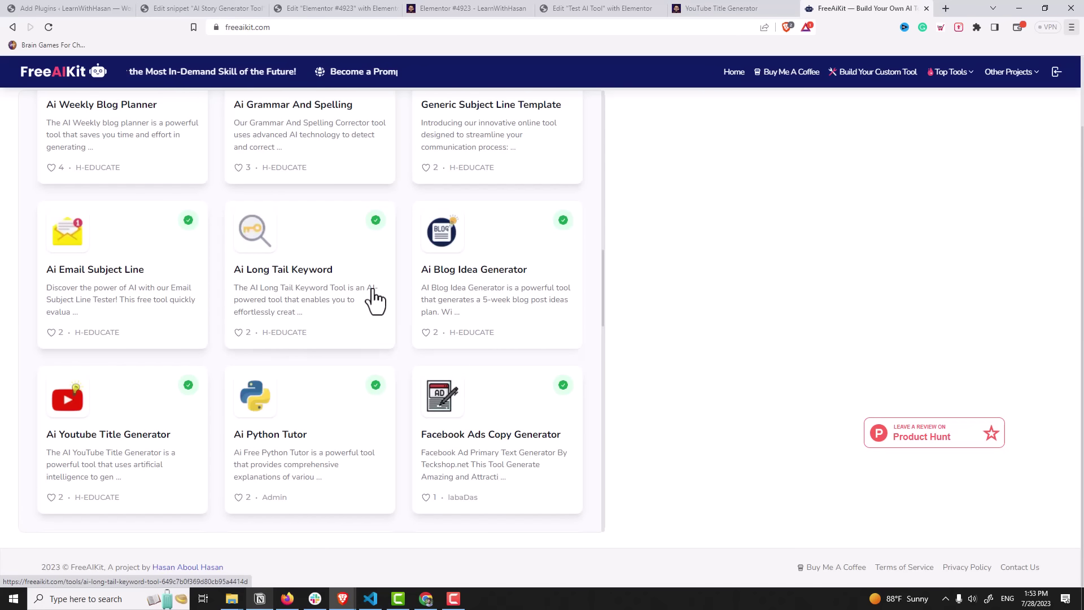
scroll(339, 354, down, 2)
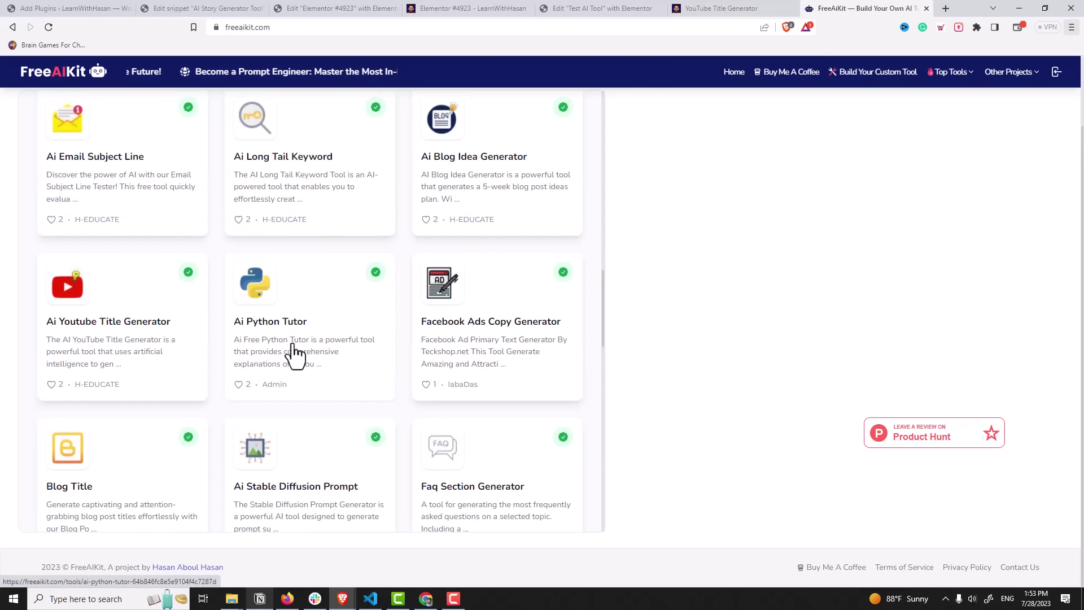
scroll(295, 355, down, 2)
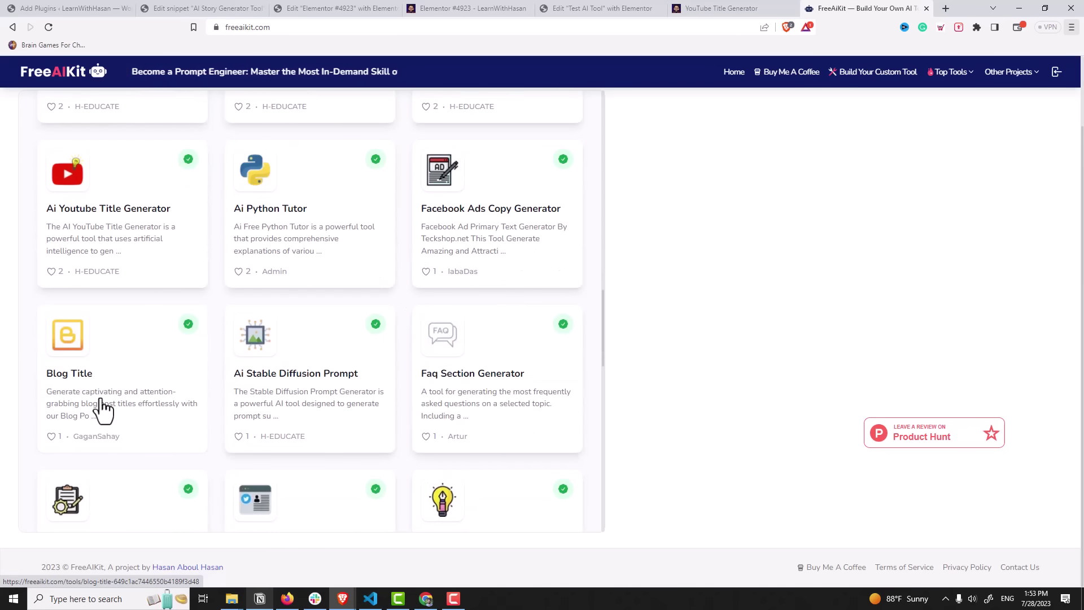
scroll(105, 409, down, 9)
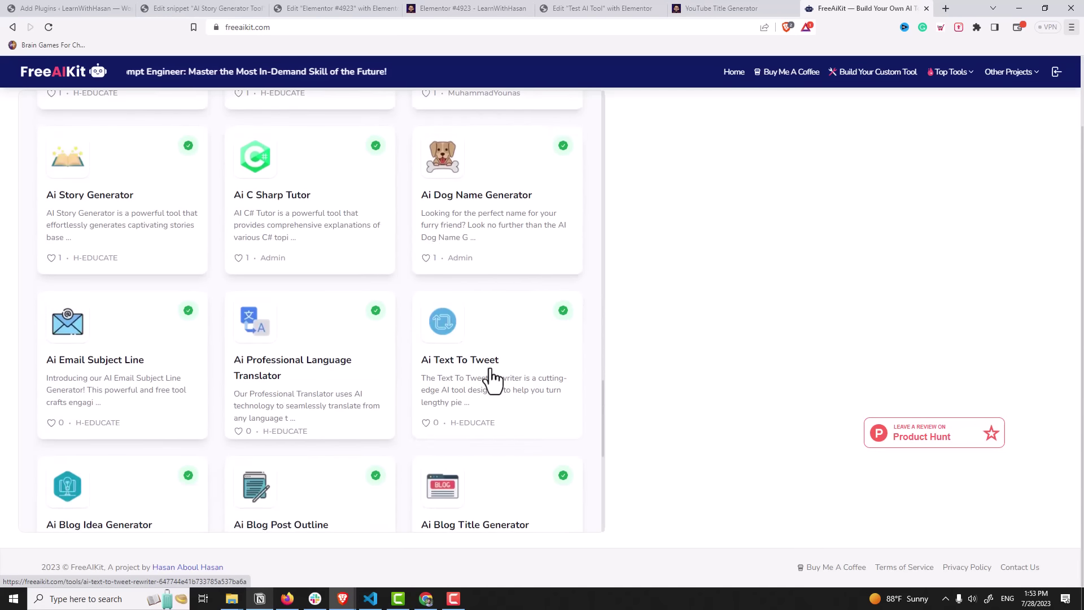
scroll(492, 381, down, 3)
scroll(538, 305, up, 20)
click(732, 3)
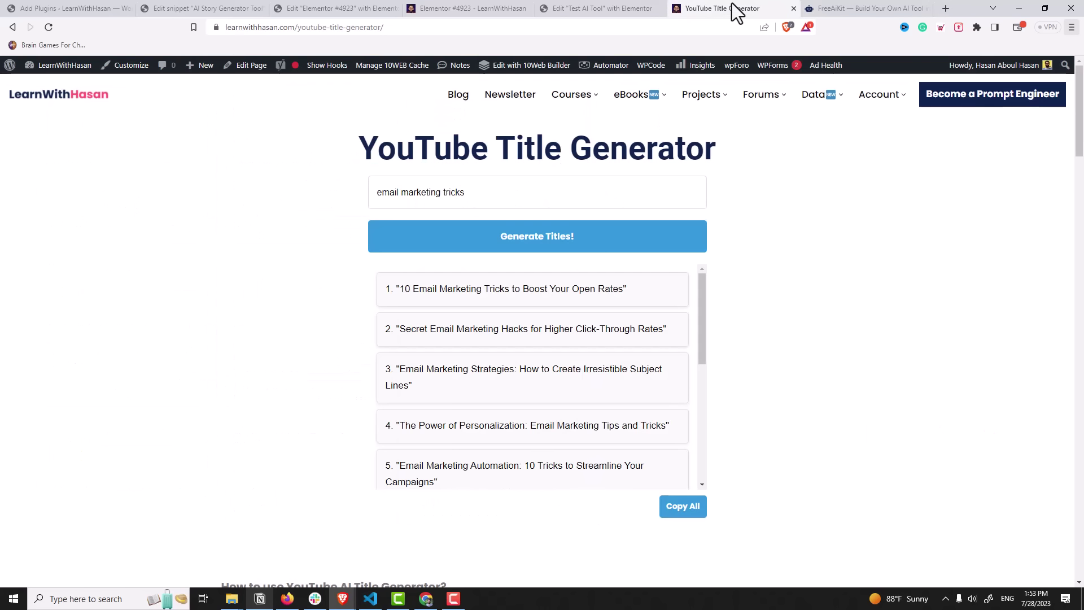
- Switch to the generator page's Elementor editor and scroll the HTML code down to the script
click(337, 7)
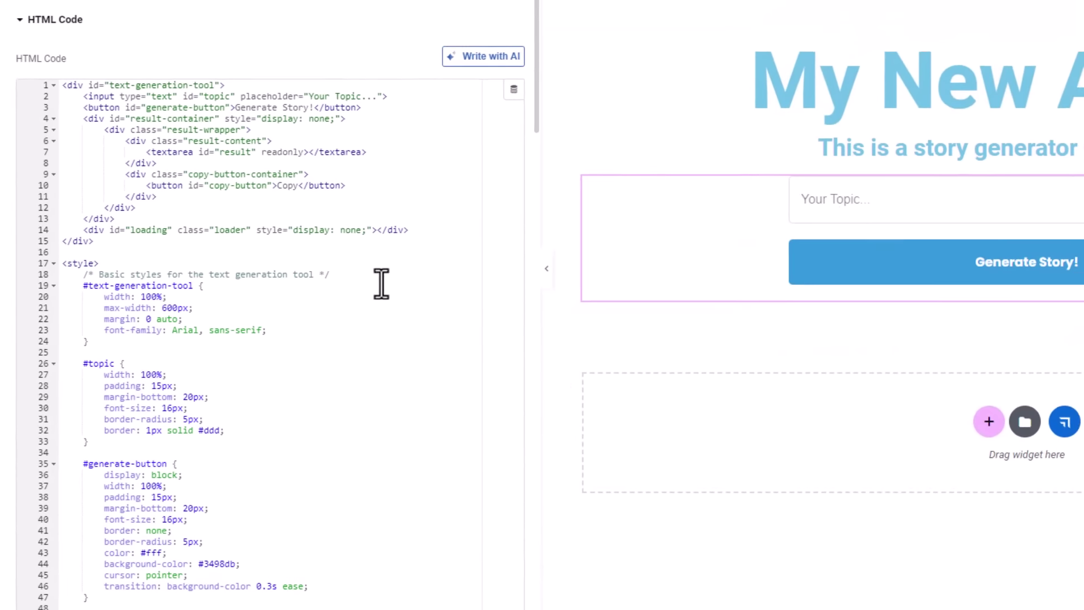
scroll(274, 319, down, 10)
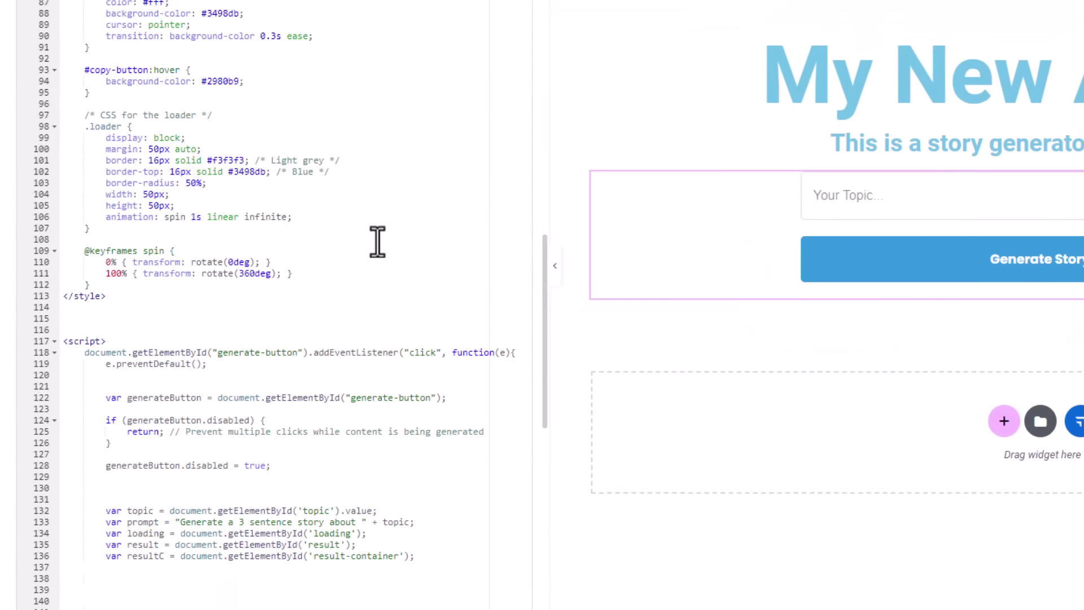
scroll(377, 242, down, 4)
scroll(319, 239, down, 2)
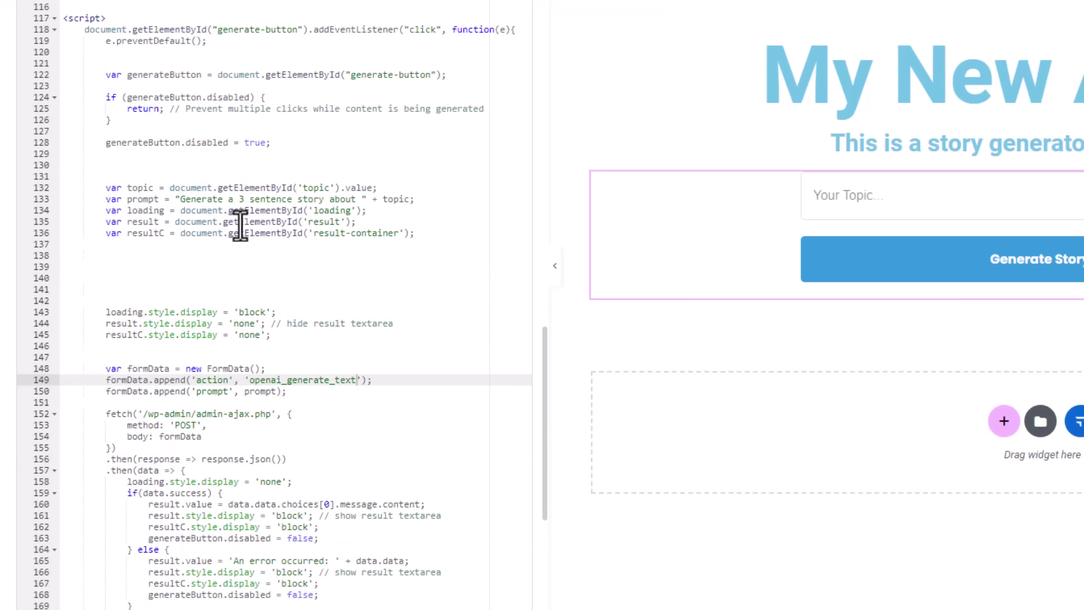
- Highlight the word topic and the line that builds the story prompt from it
double_click(138, 189)
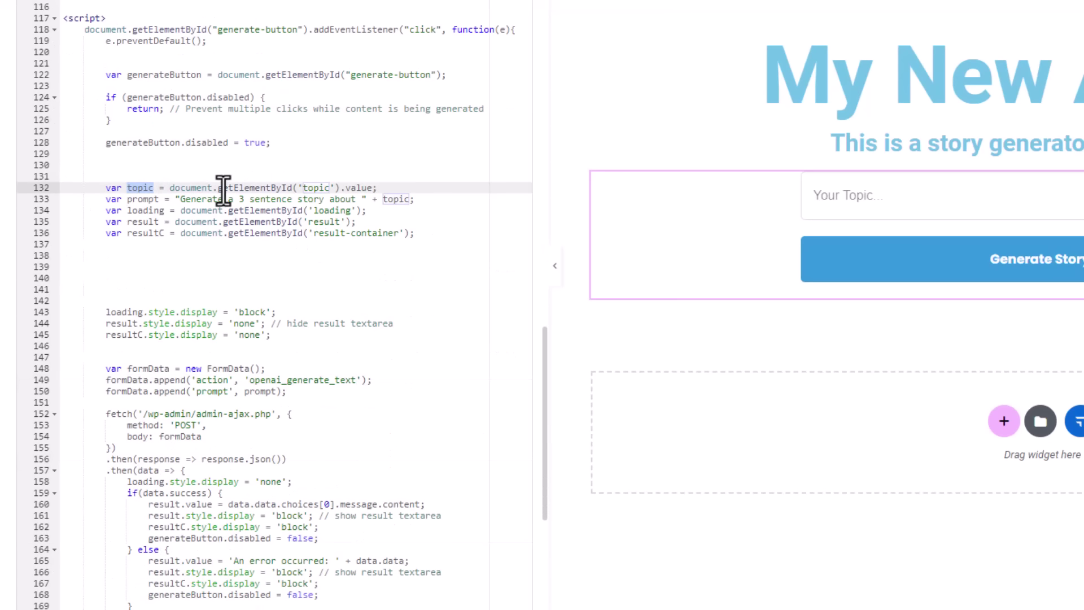
drag(379, 188, 107, 187)
scroll(206, 175, down, 2)
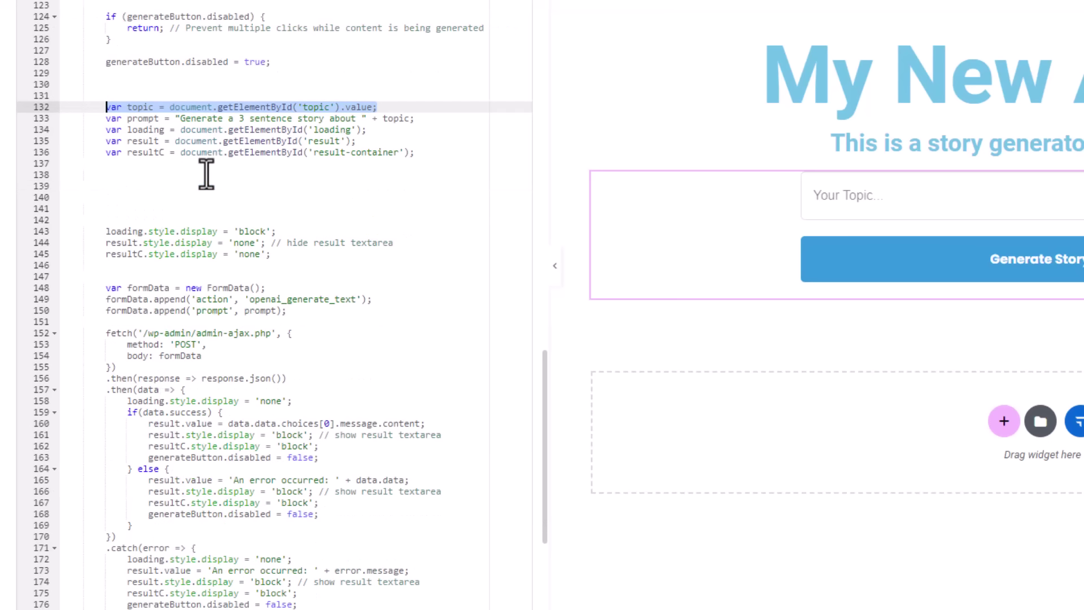
click(252, 299)
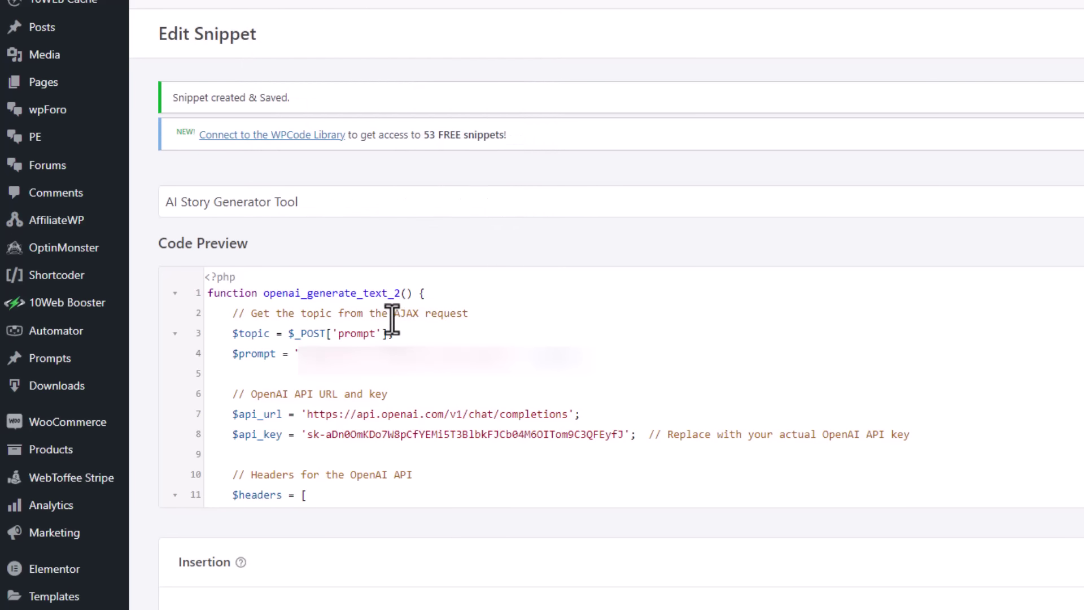
scroll(393, 320, down, 3)
drag(307, 334, 446, 333)
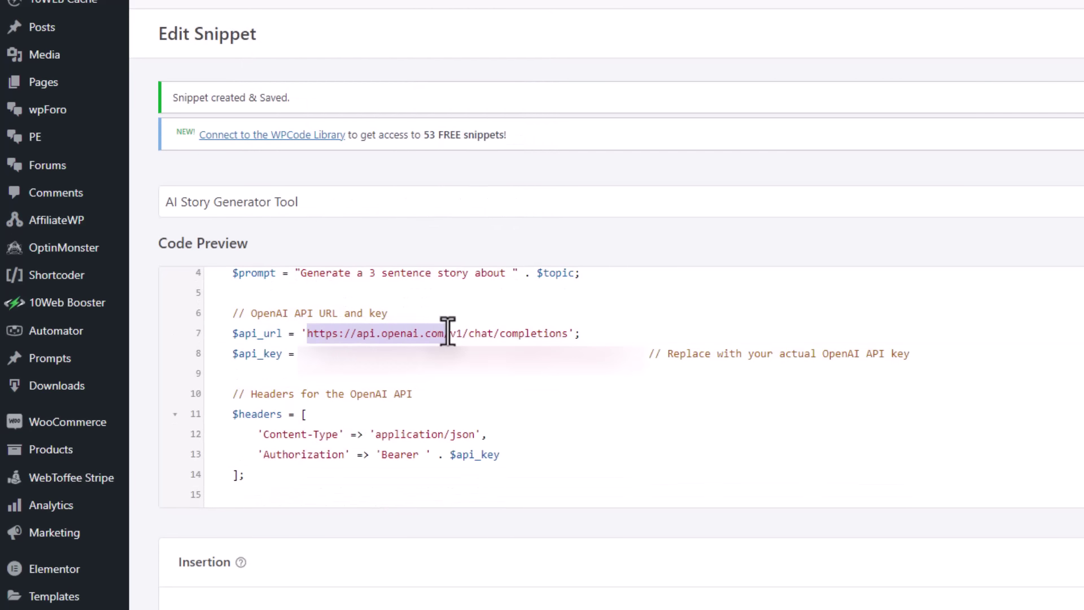
click(447, 333)
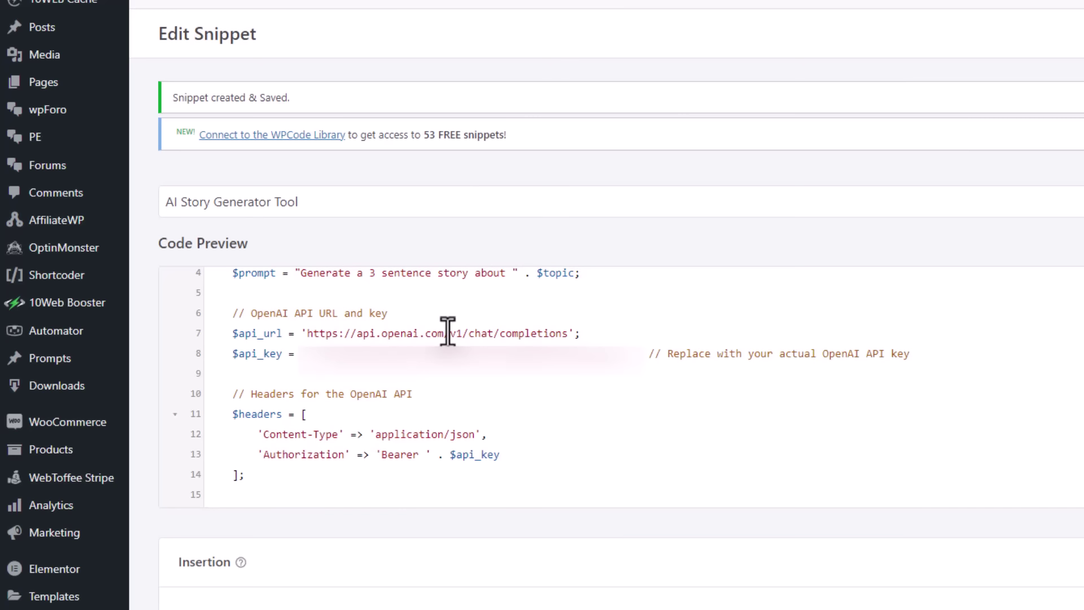
drag(314, 343, 615, 341)
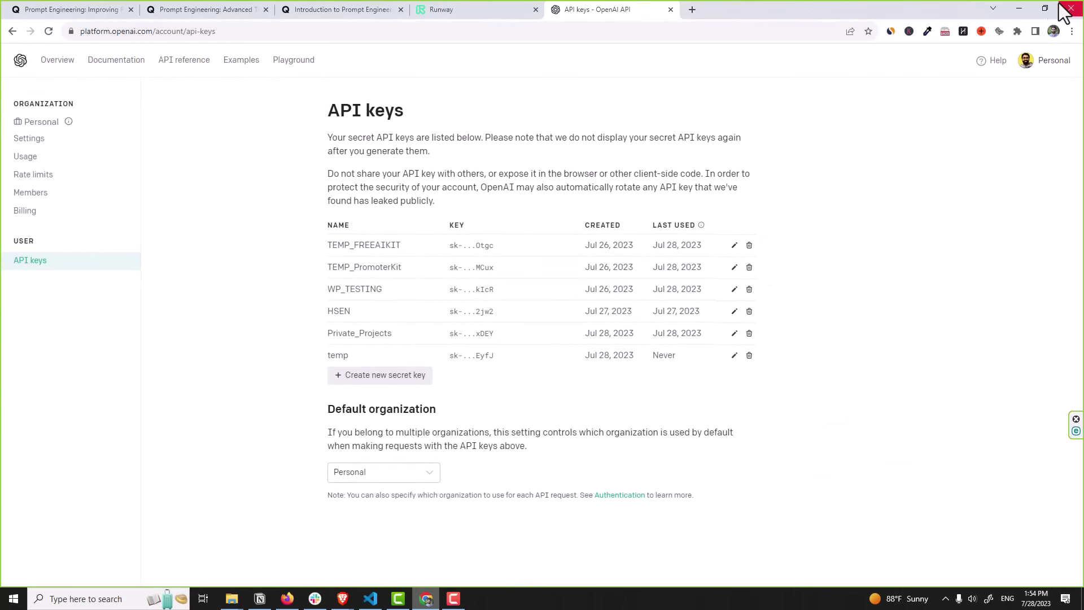
click(1061, 8)
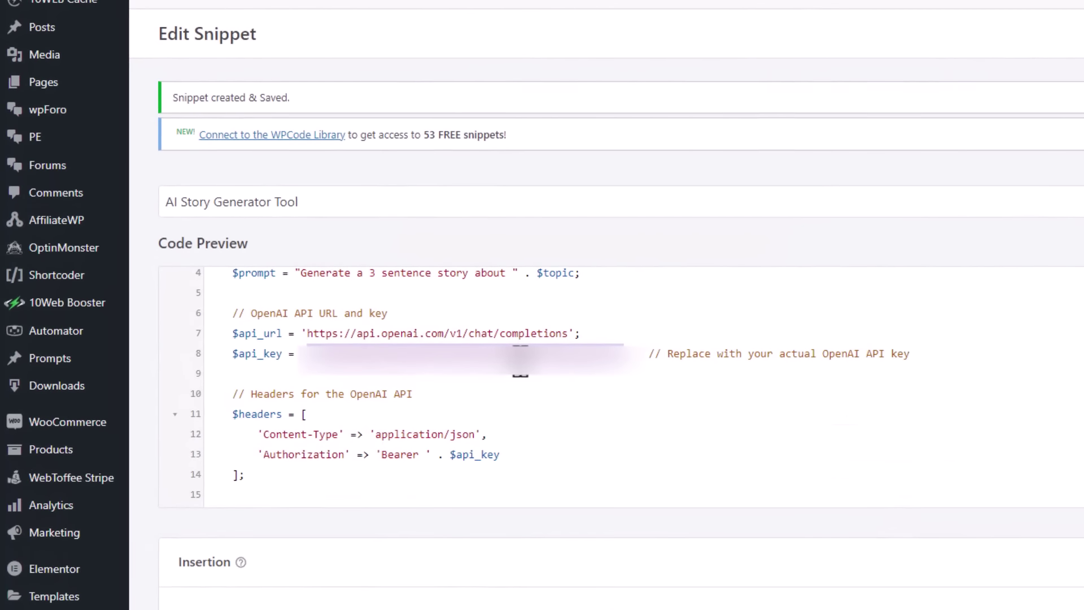
- Replace the line-4 story prompt with 'Generate 5 Blog titles about', then go to the My New AI Tool page
scroll(520, 360, up, 3)
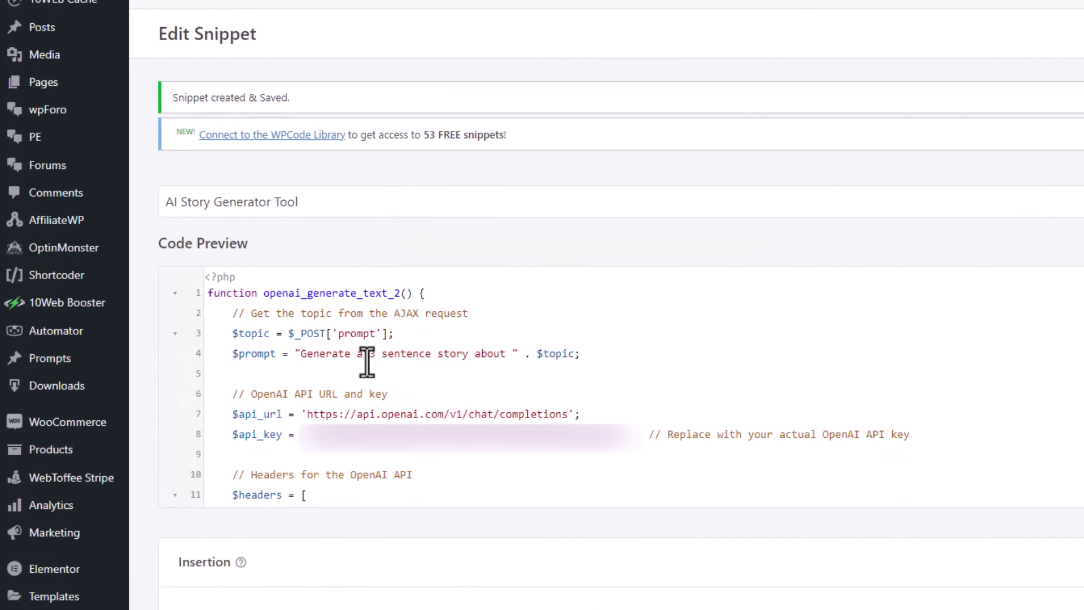
drag(302, 357, 577, 354)
click(508, 353)
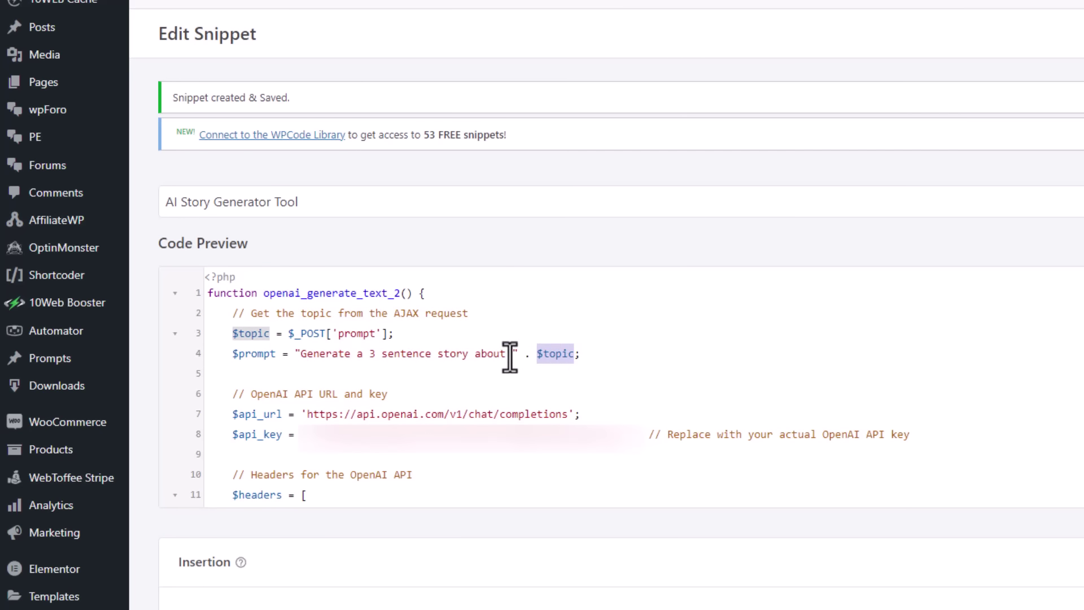
drag(509, 355, 300, 361)
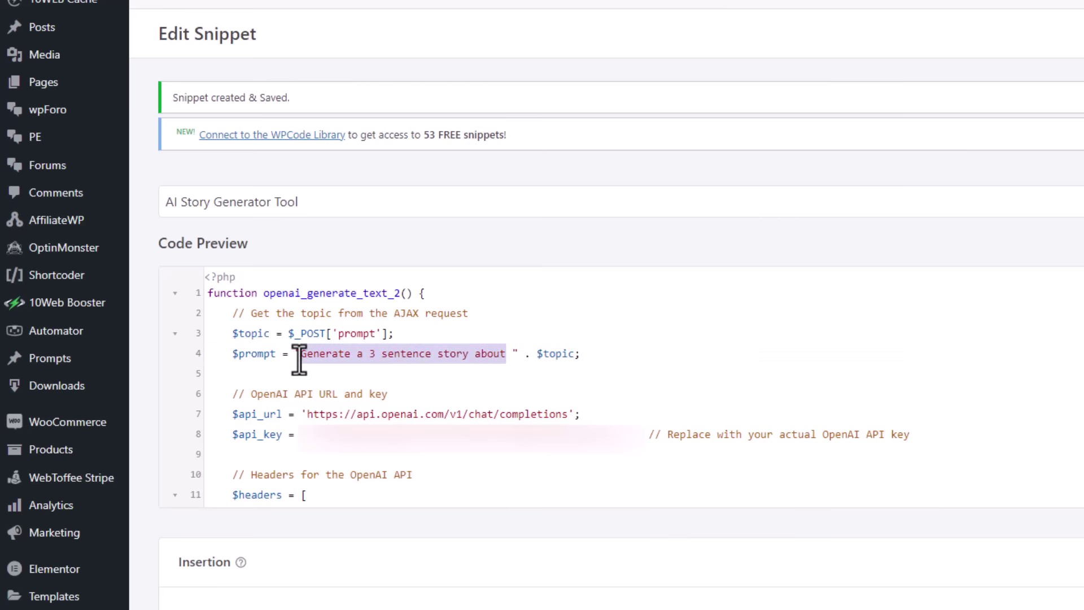
text(Gener)
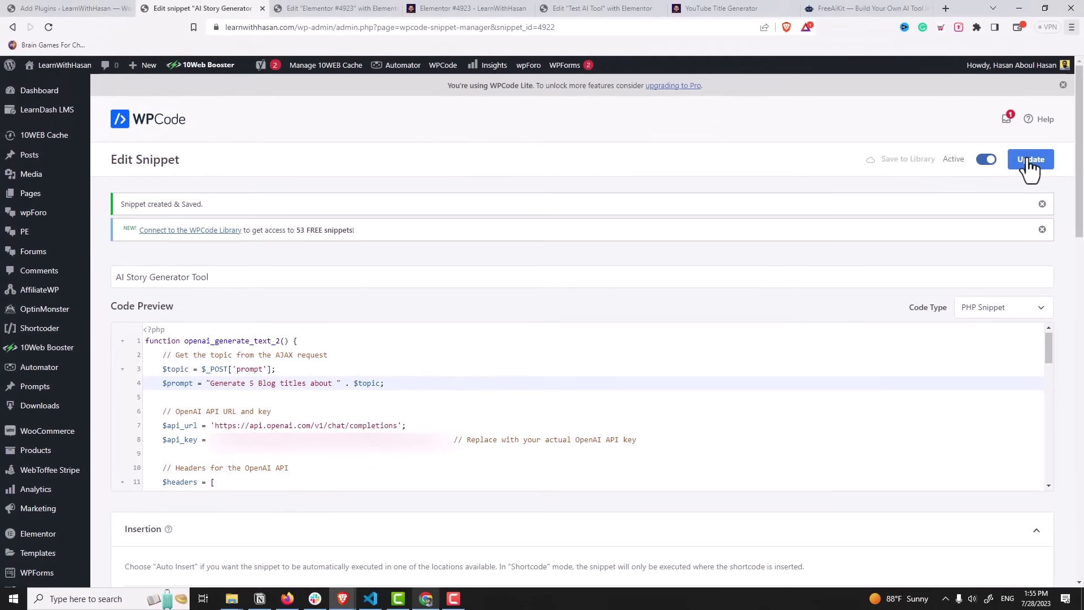
key(ctrl+4)
- Run the generator on 'email marketing tricks' and select the five blog titles it returns
click(601, 233)
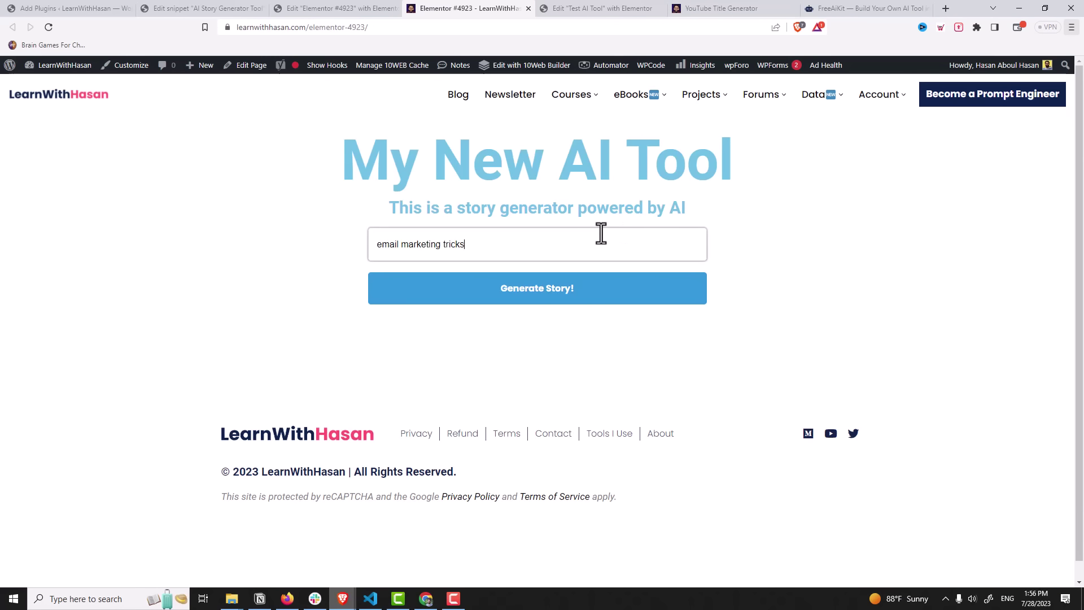
click(599, 291)
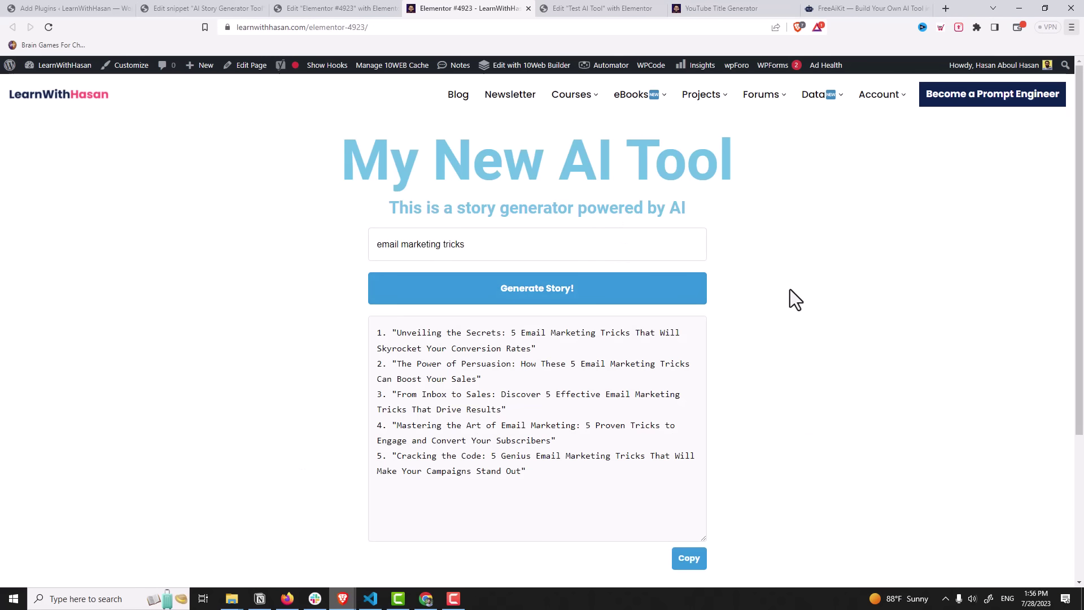
drag(566, 465, 389, 336)
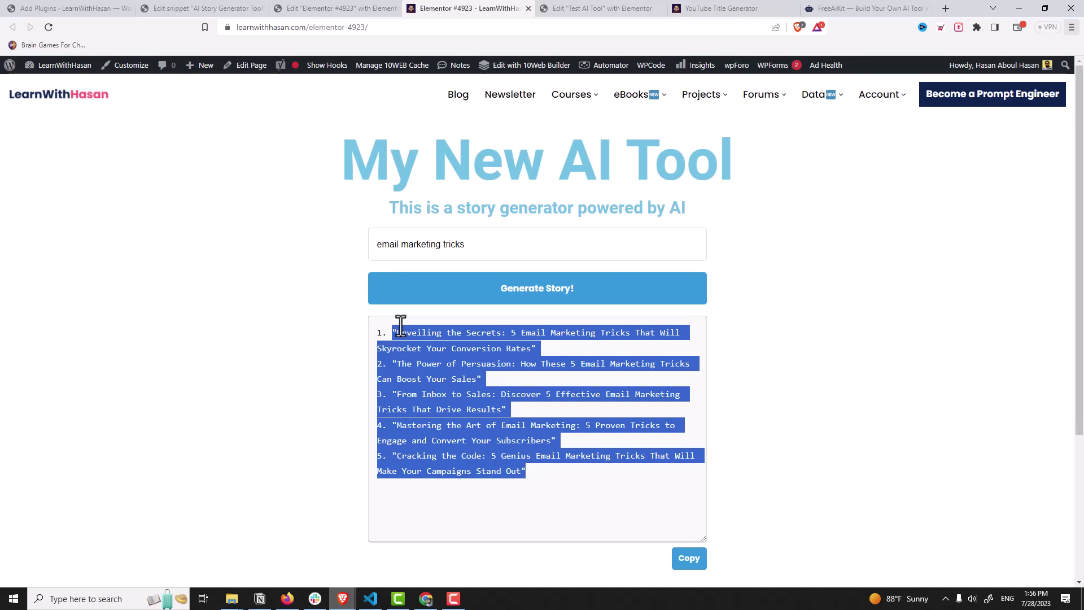
click(459, 248)
triple_click(416, 242)
click(421, 244)
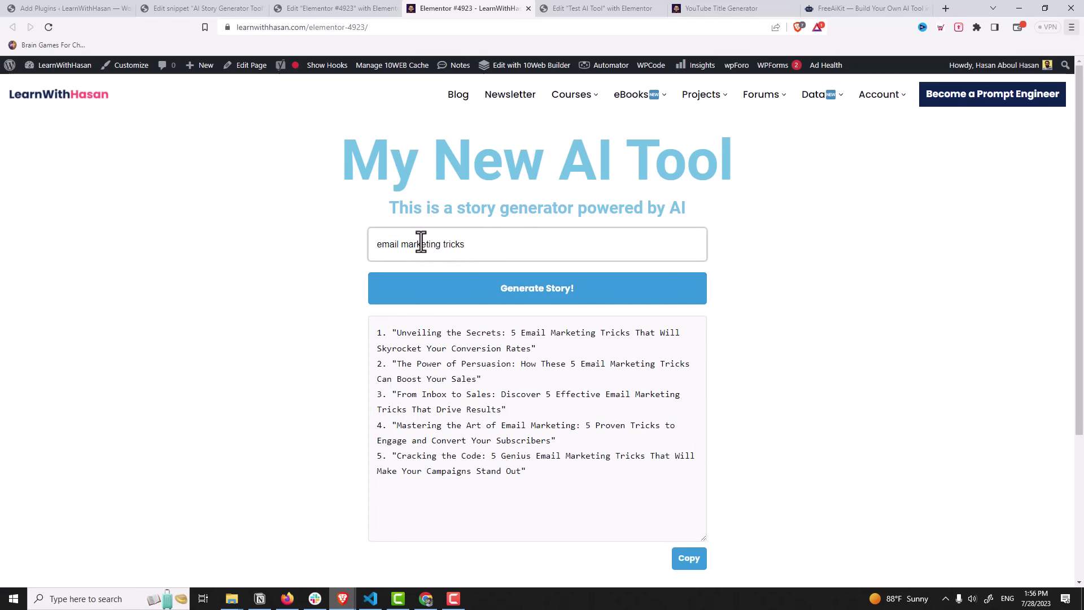
- Return to the AI Story Generator Tool snippet and highlight its 'Generate 5 Blog titles about' prompt
click(194, 8)
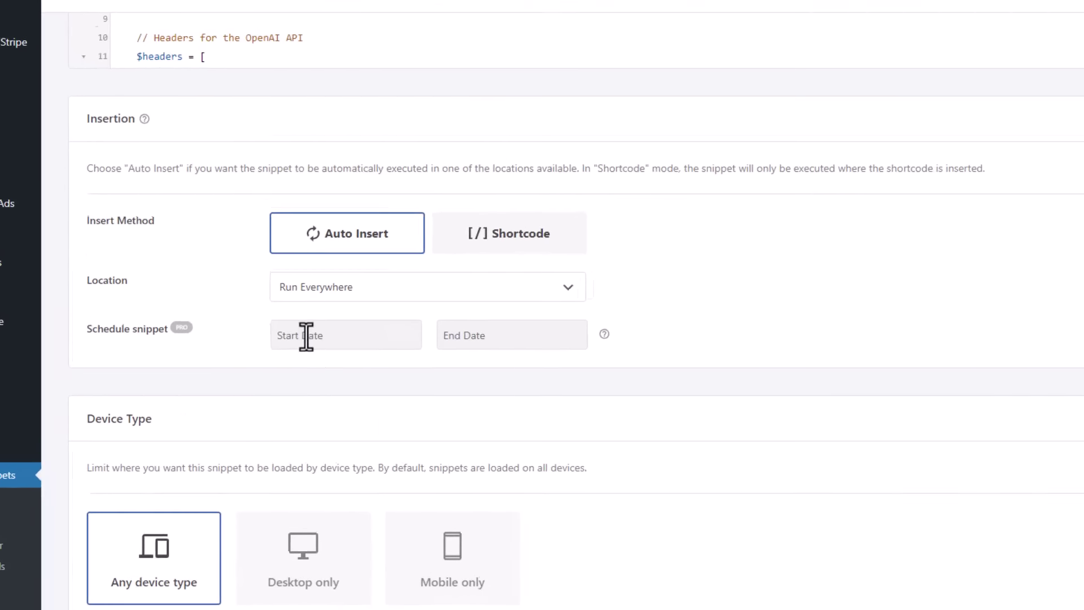
drag(195, 277, 395, 272)
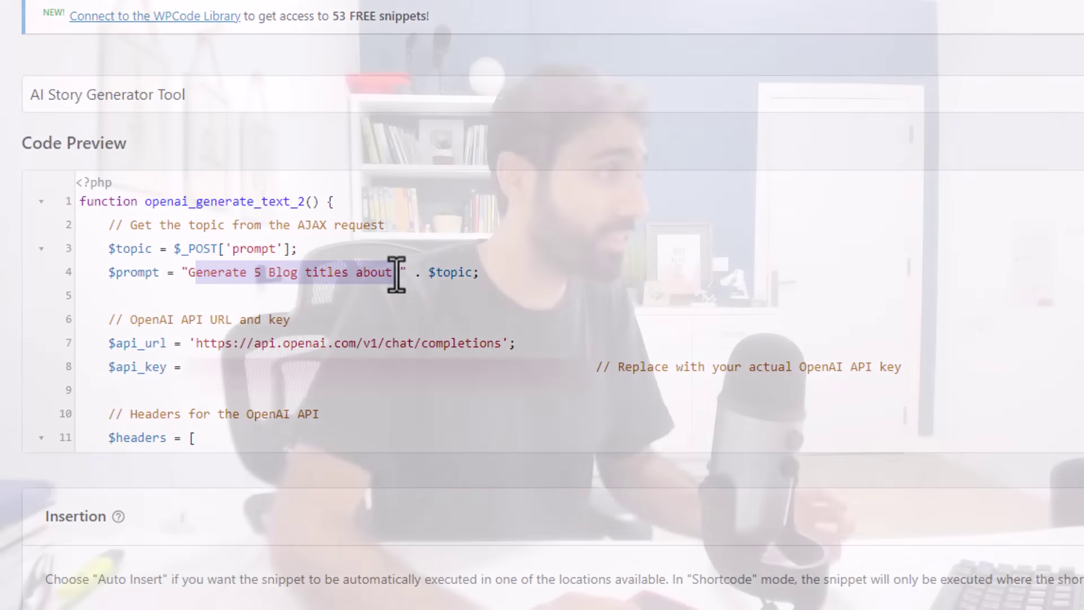